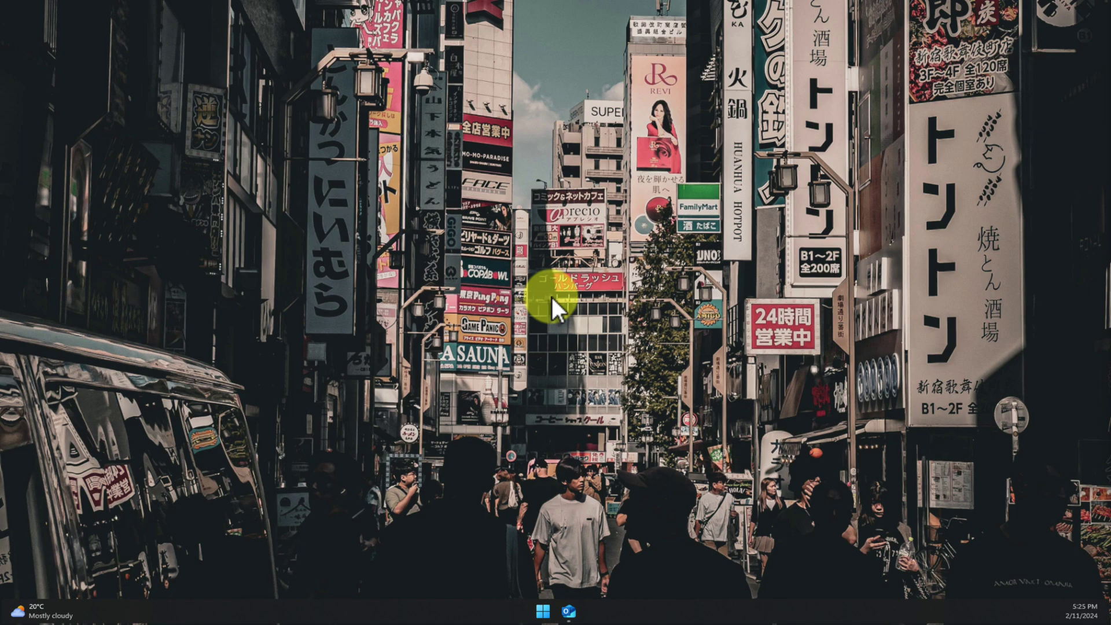
- Open Outlook, go to the account's email signature settings and check the list of existing signatures
click(570, 609)
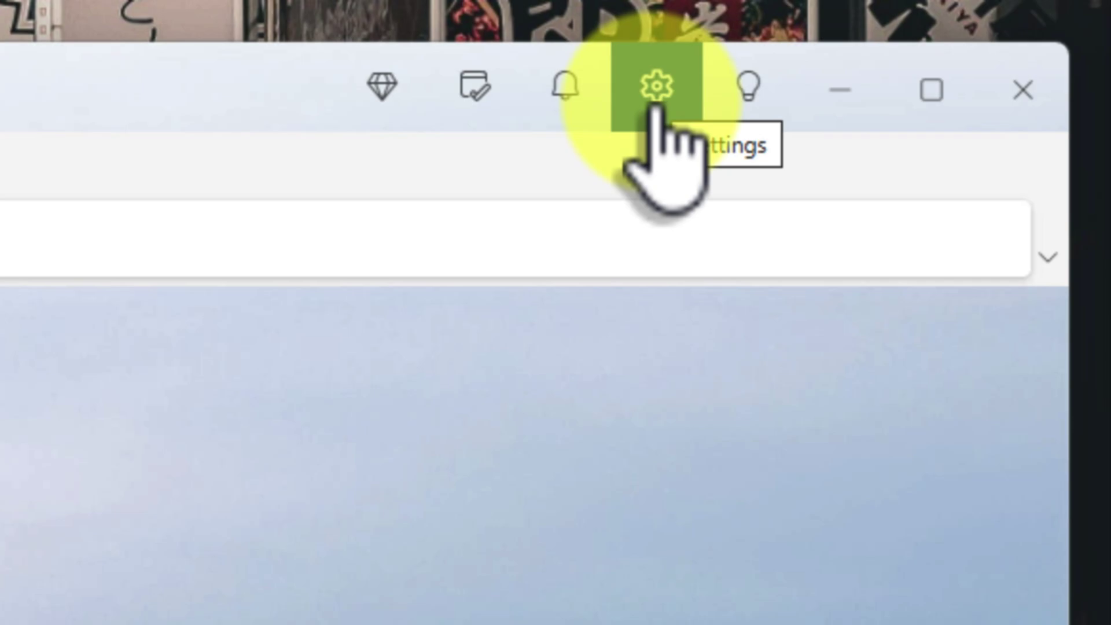
click(657, 101)
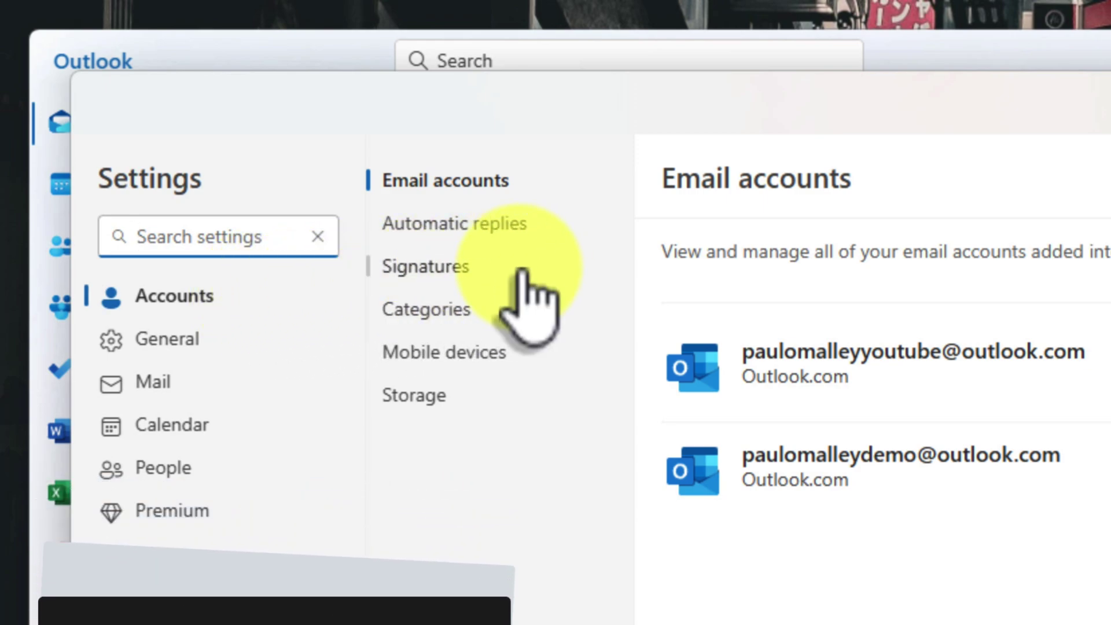
click(438, 270)
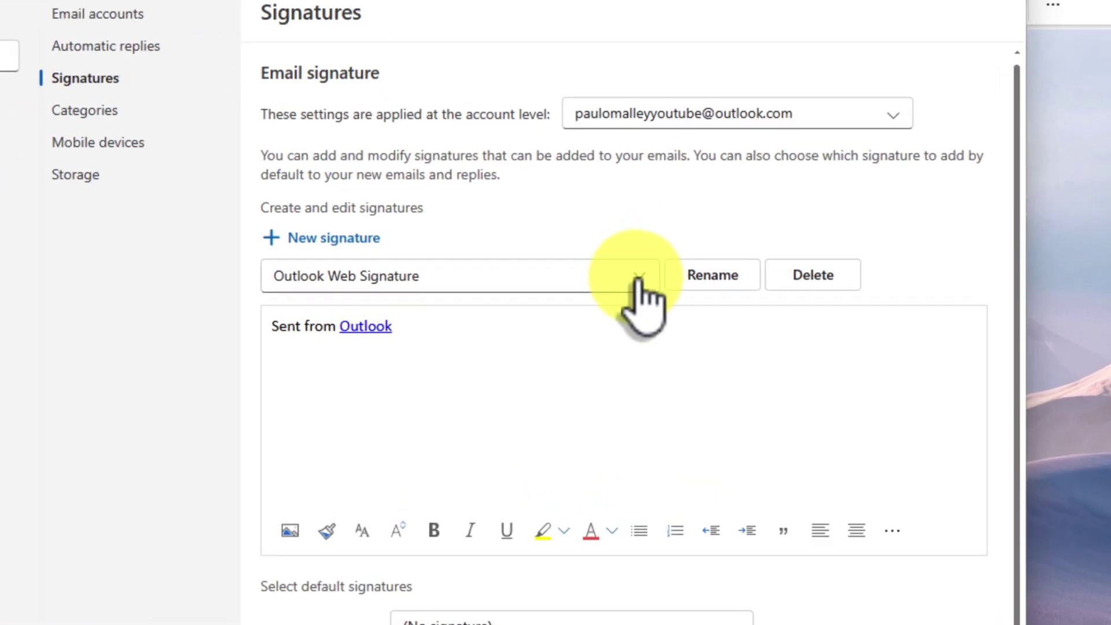
click(626, 285)
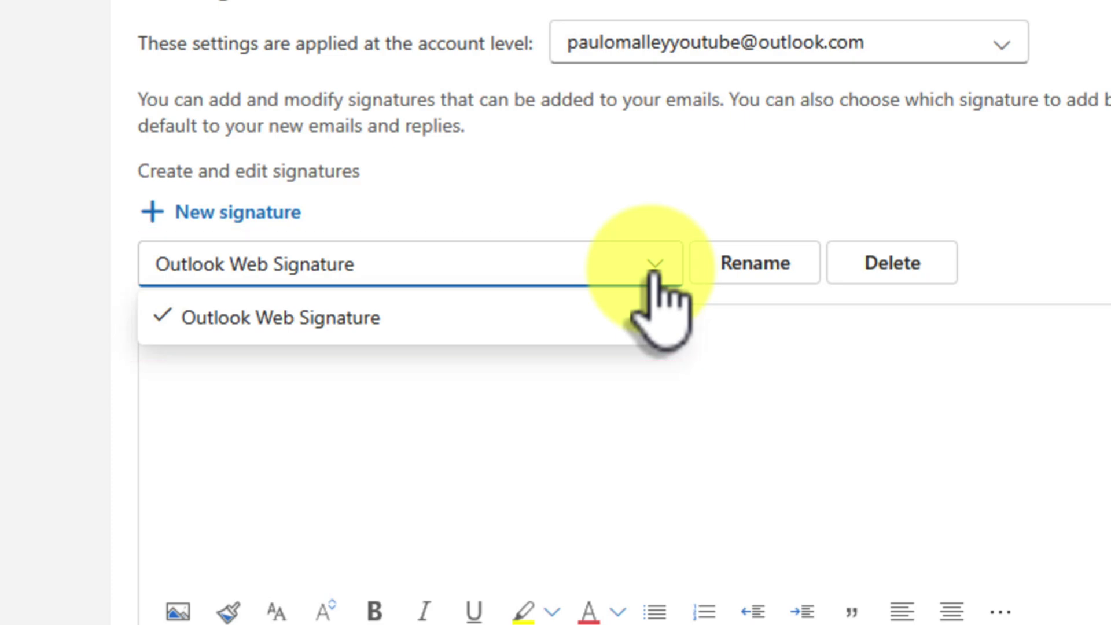
click(653, 268)
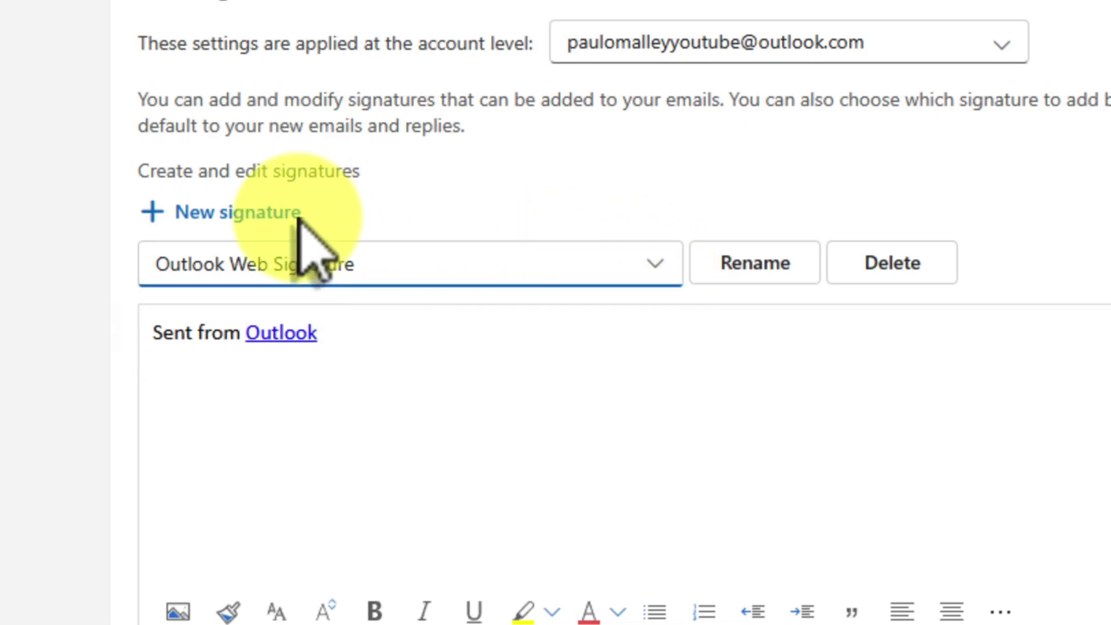
- Create a new email signature named Professional
click(267, 215)
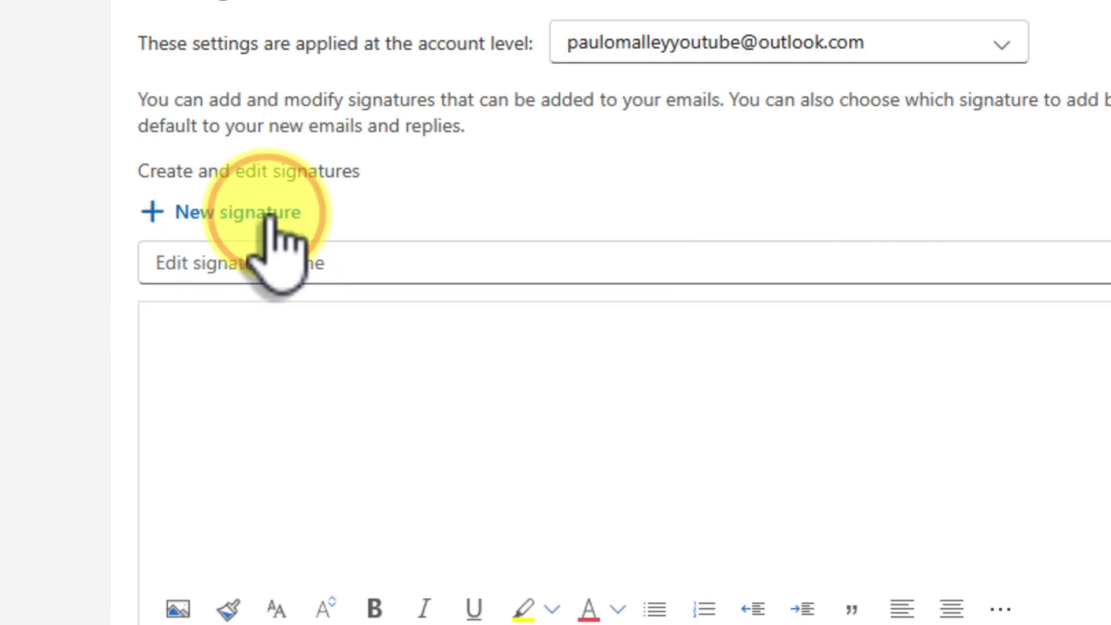
click(315, 261)
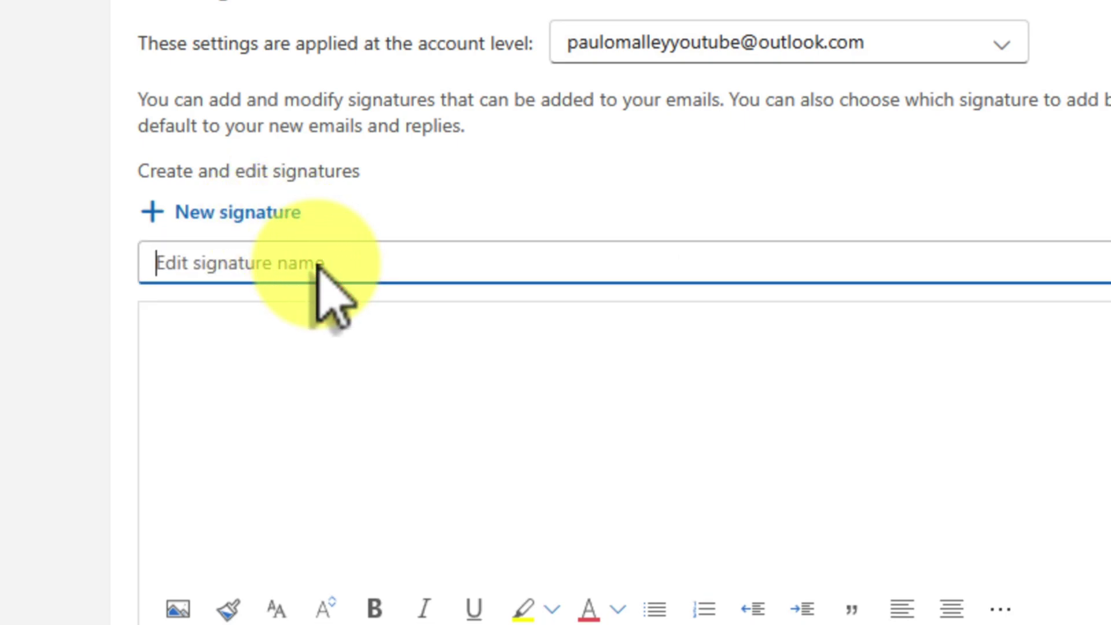
text(Professiona)
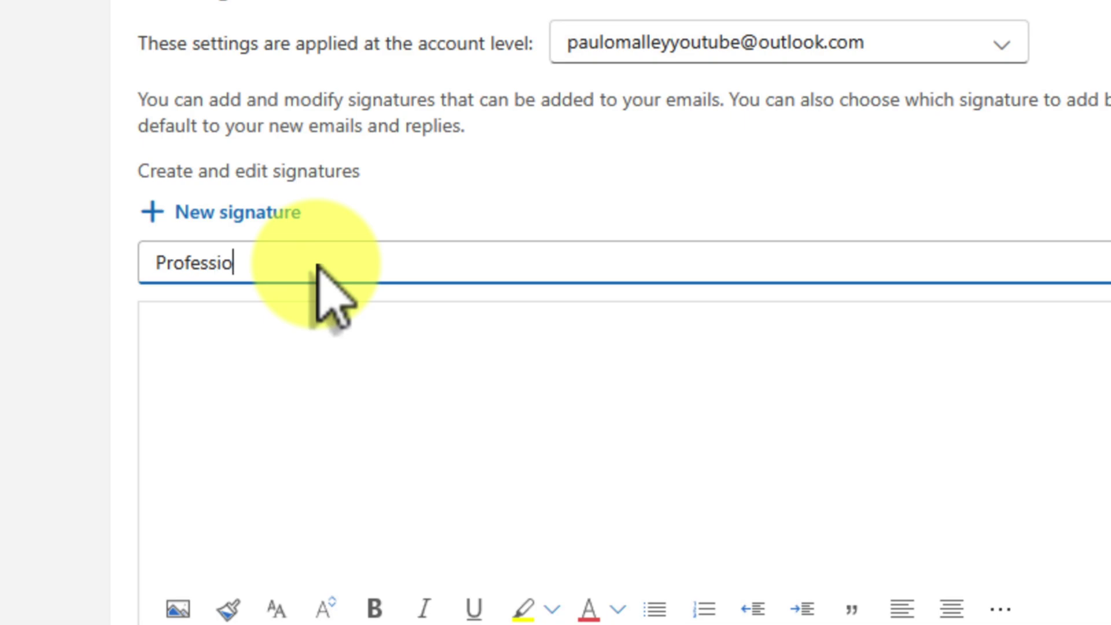
text(l)
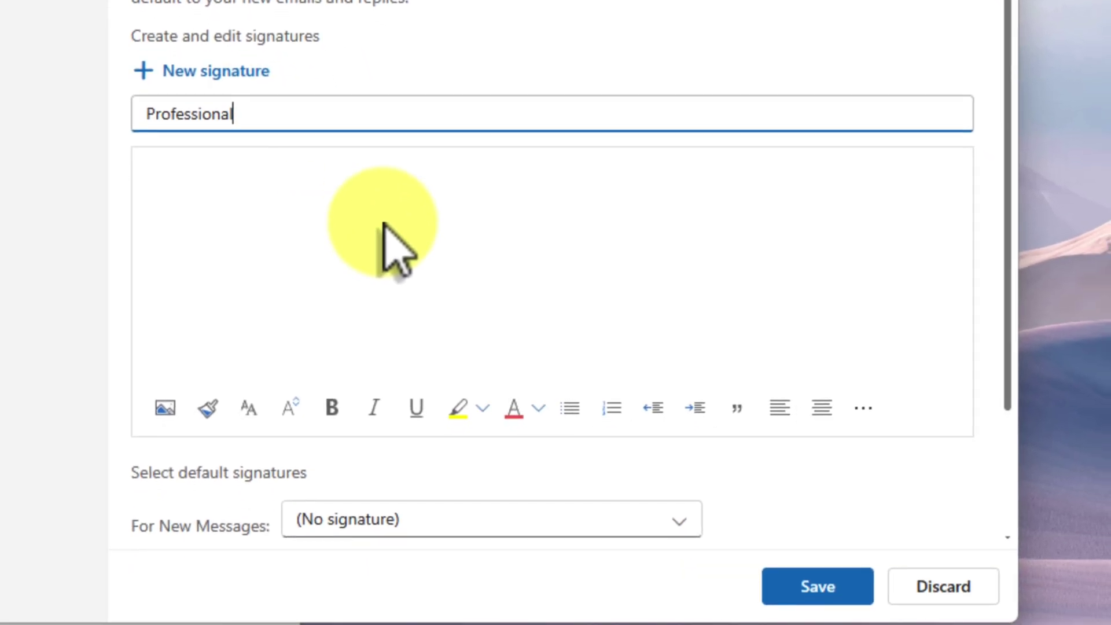
- Paste the copied block with name, job title, address and "Subscribe to my YouTube Channel Here" into the signature body
click(383, 224)
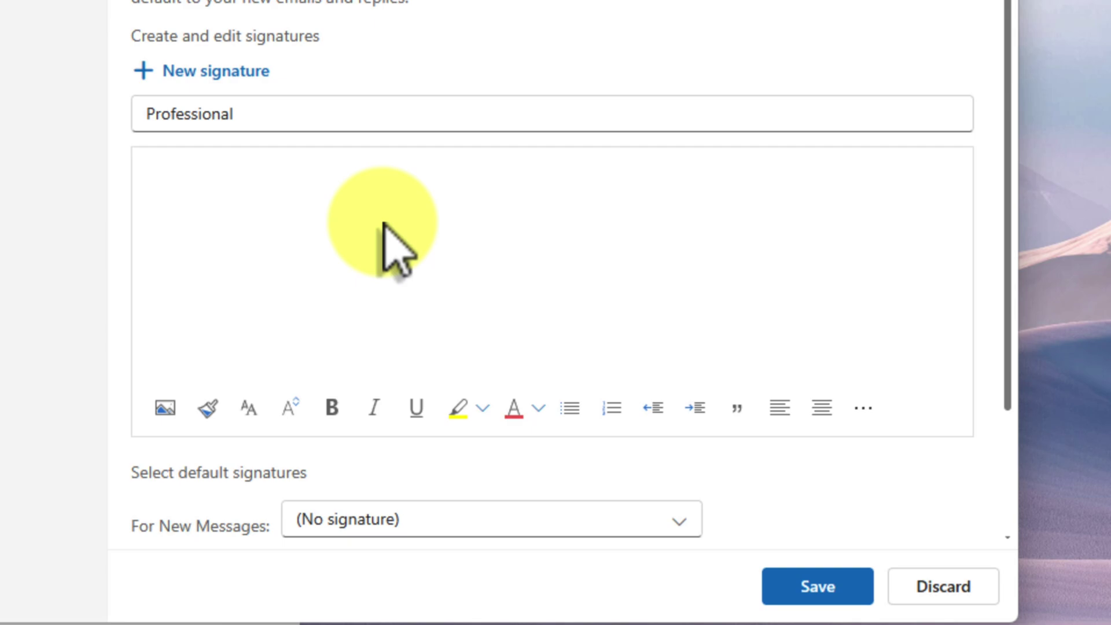
key(super+v)
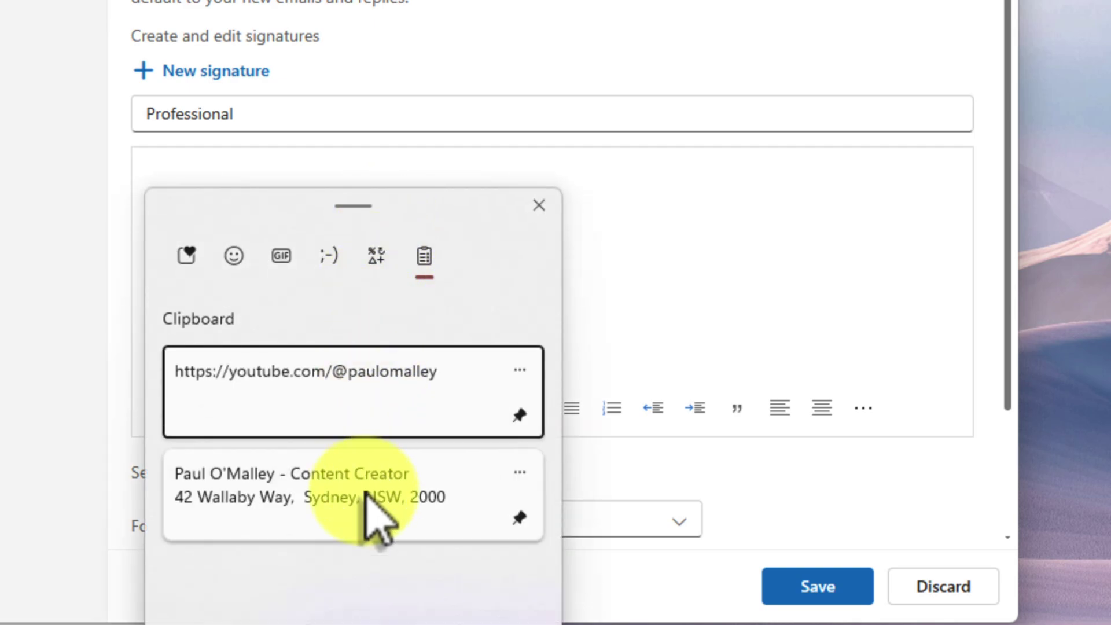
click(367, 491)
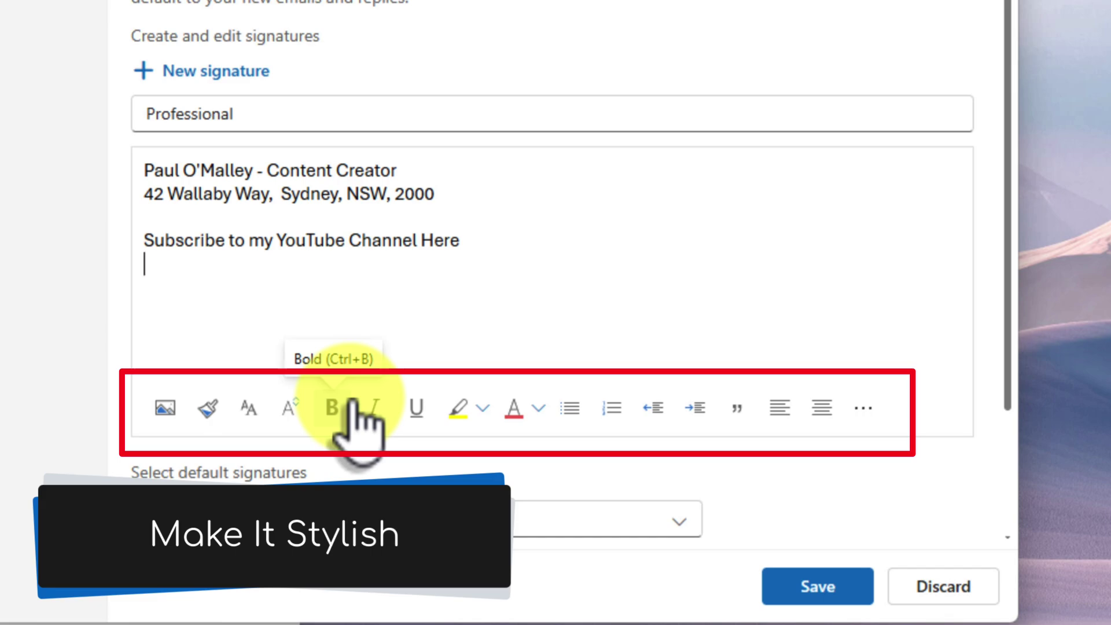
- Make the first line of the signature, with the name and job title, bold
click(401, 170)
triple_click(402, 169)
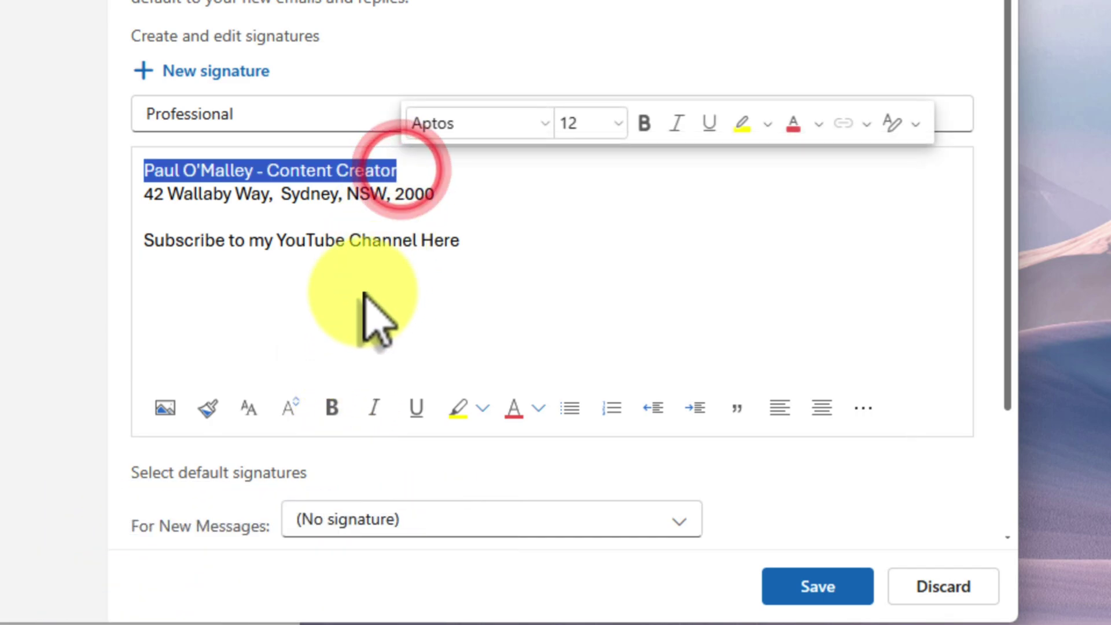
click(331, 408)
click(364, 372)
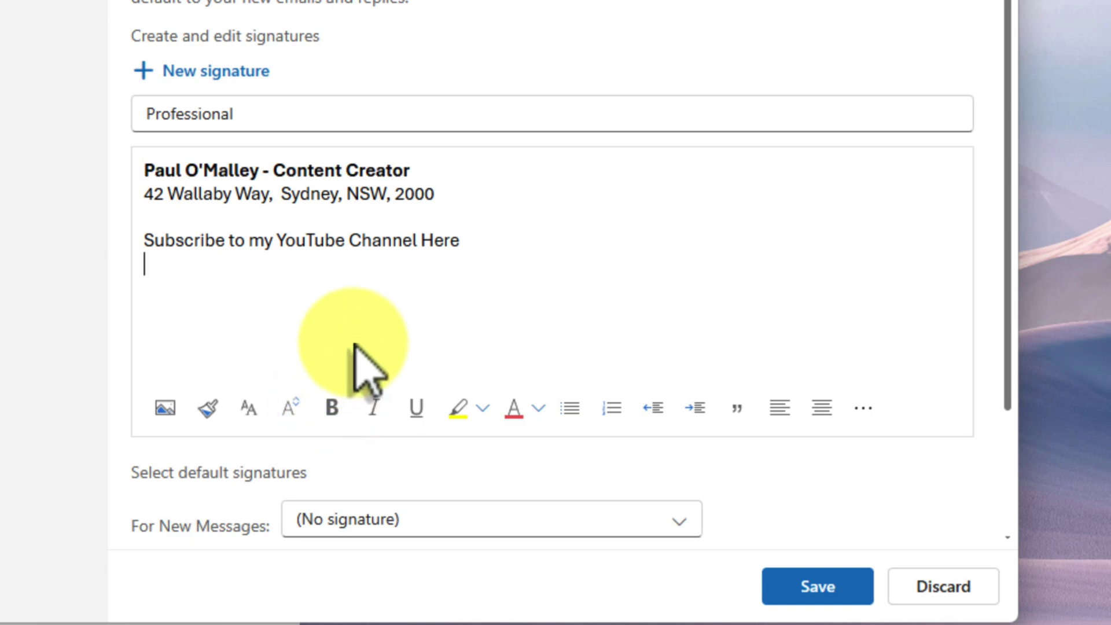
- Set the font of the signature's name and job title line to Arial
triple_click(424, 169)
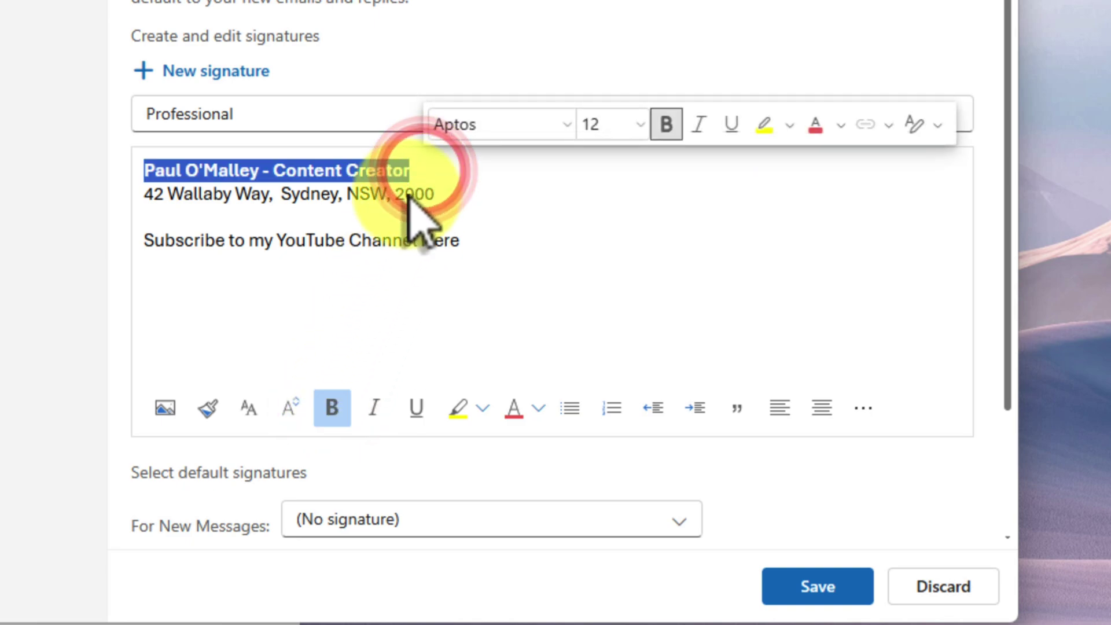
click(254, 408)
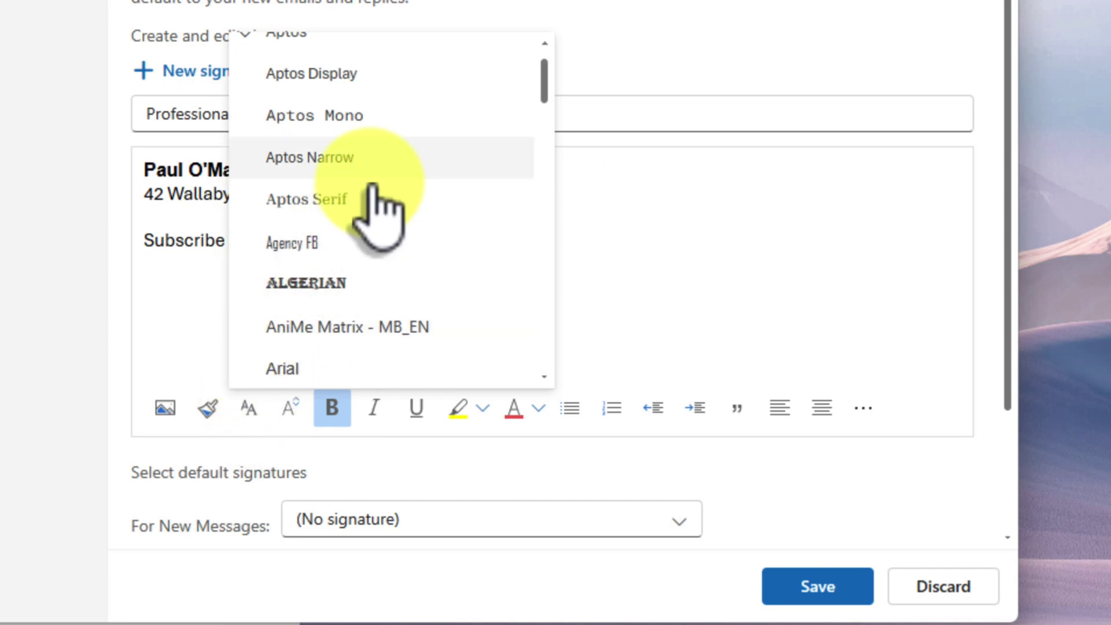
key(Up)
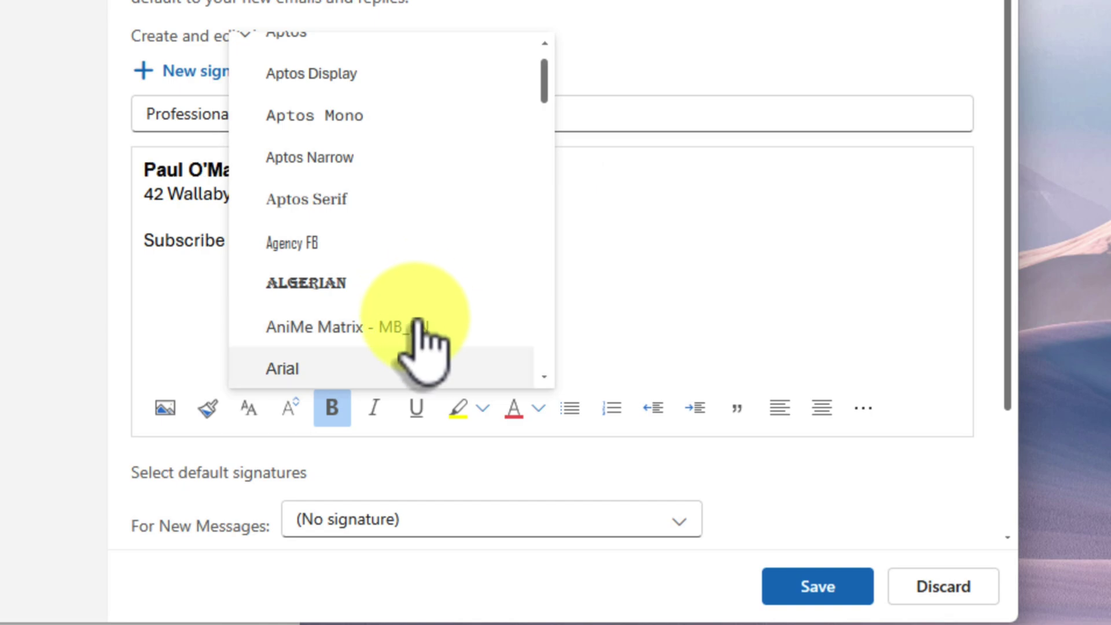
click(416, 368)
click(495, 241)
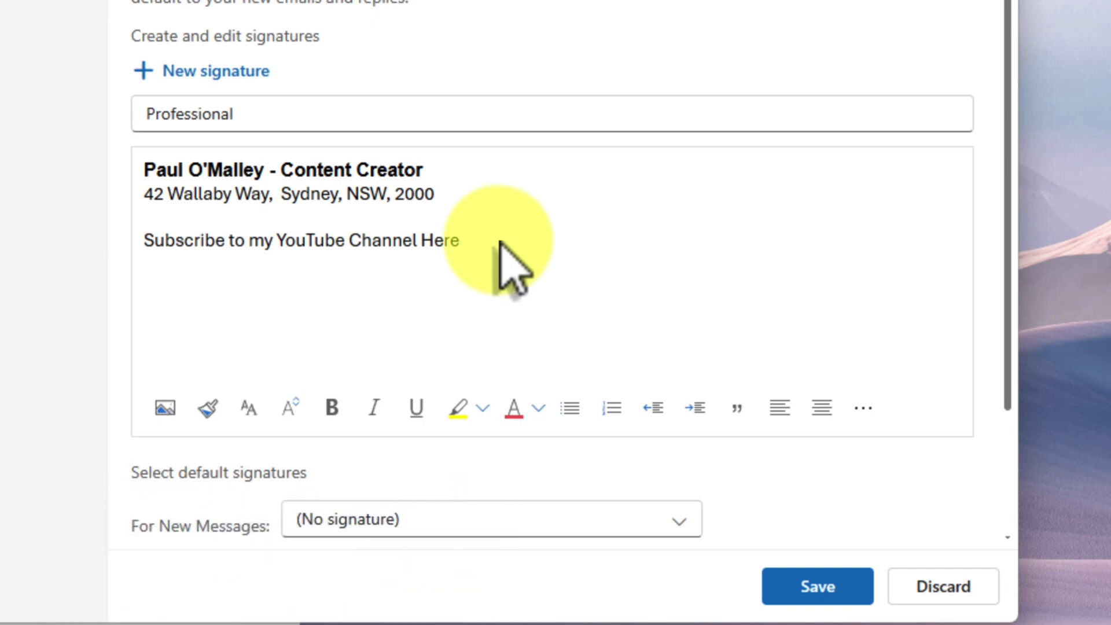
- Link the "Subscribe to my YouTube Channel Here" line to the copied YouTube channel URL and start a new line below it
click(538, 249)
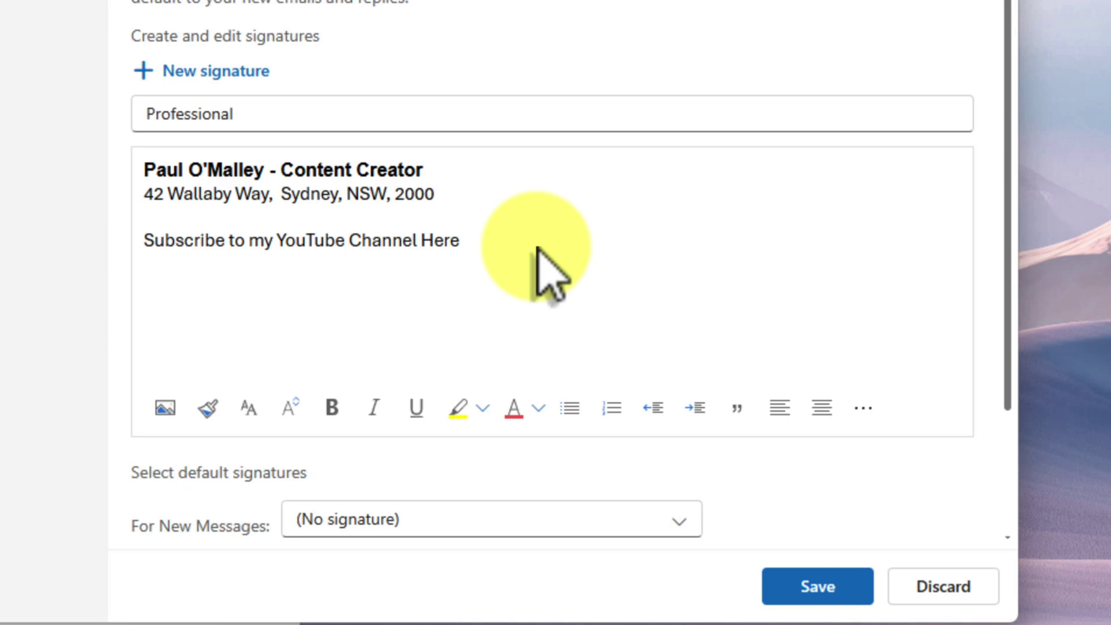
click(482, 239)
drag(481, 239, 116, 246)
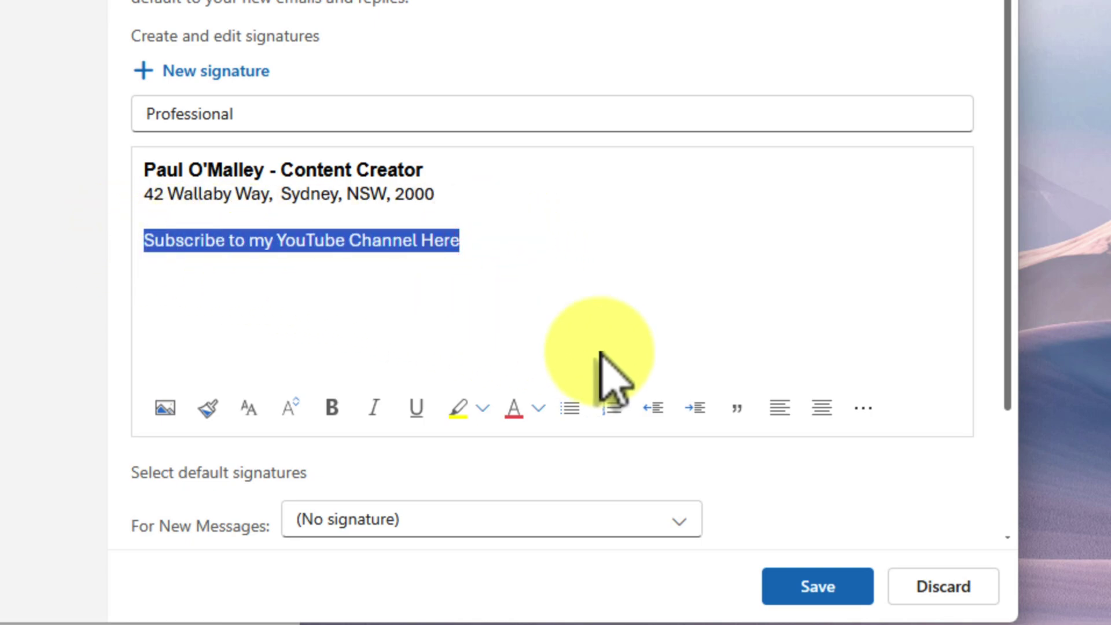
click(864, 410)
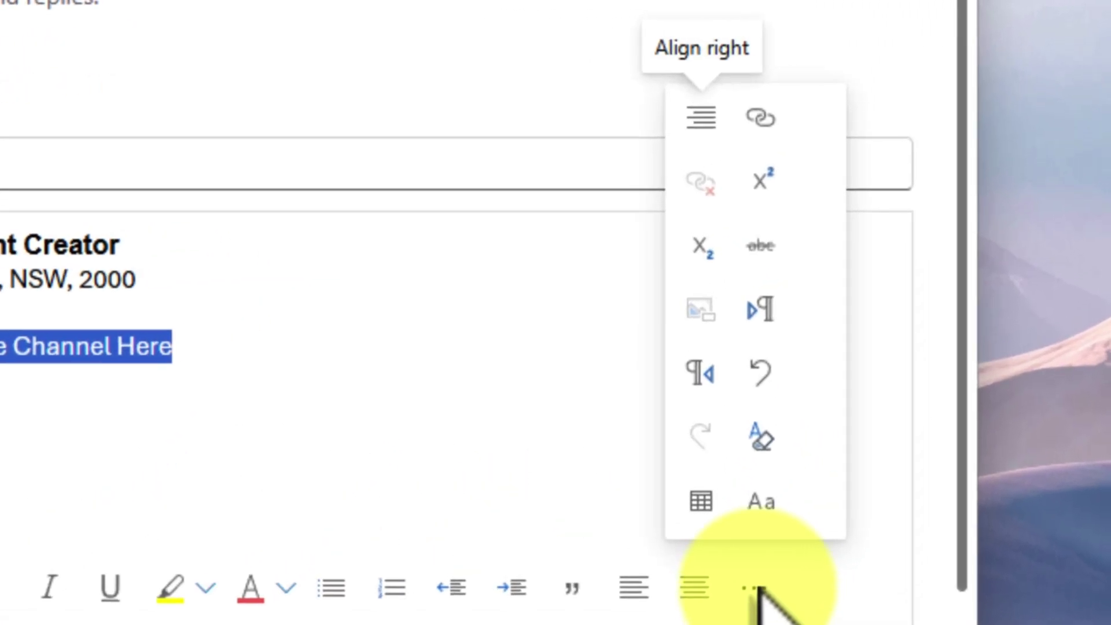
click(775, 120)
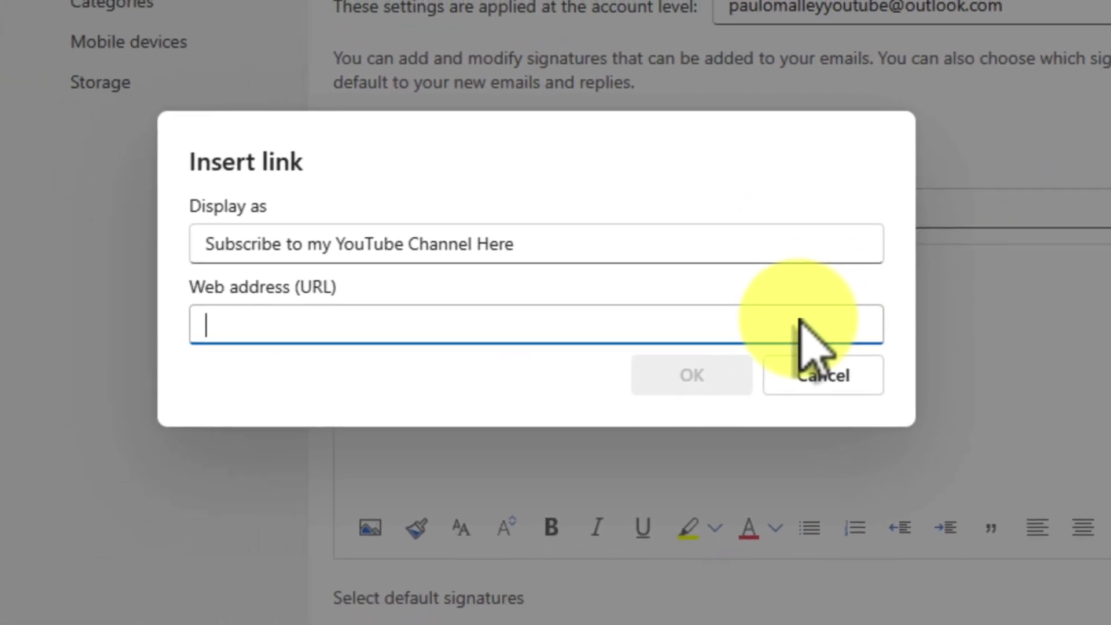
click(800, 320)
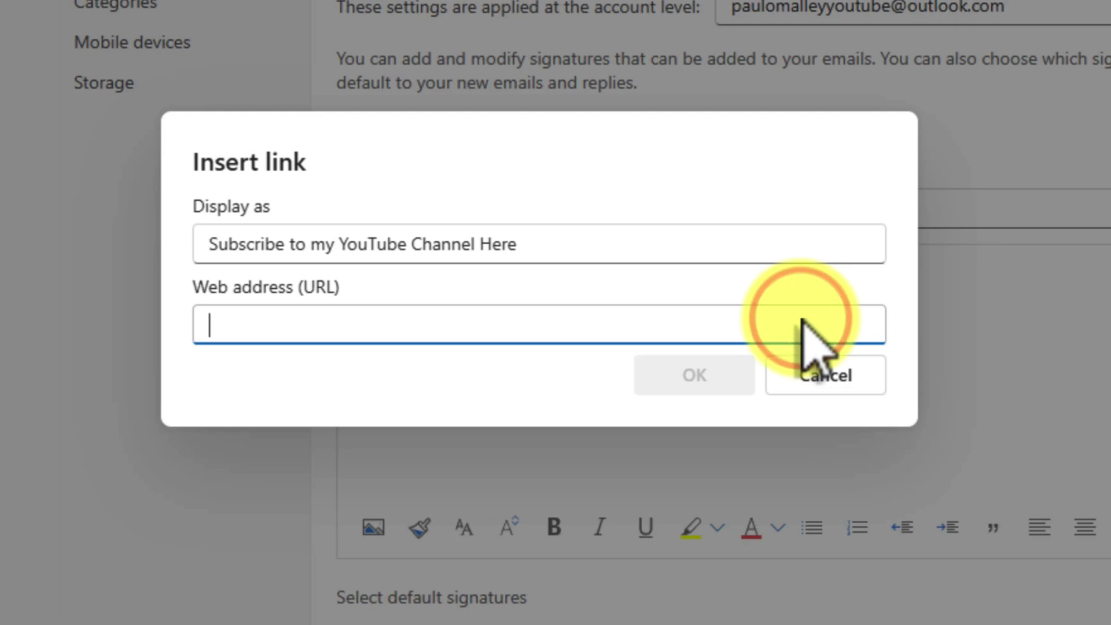
key(super+v)
click(465, 548)
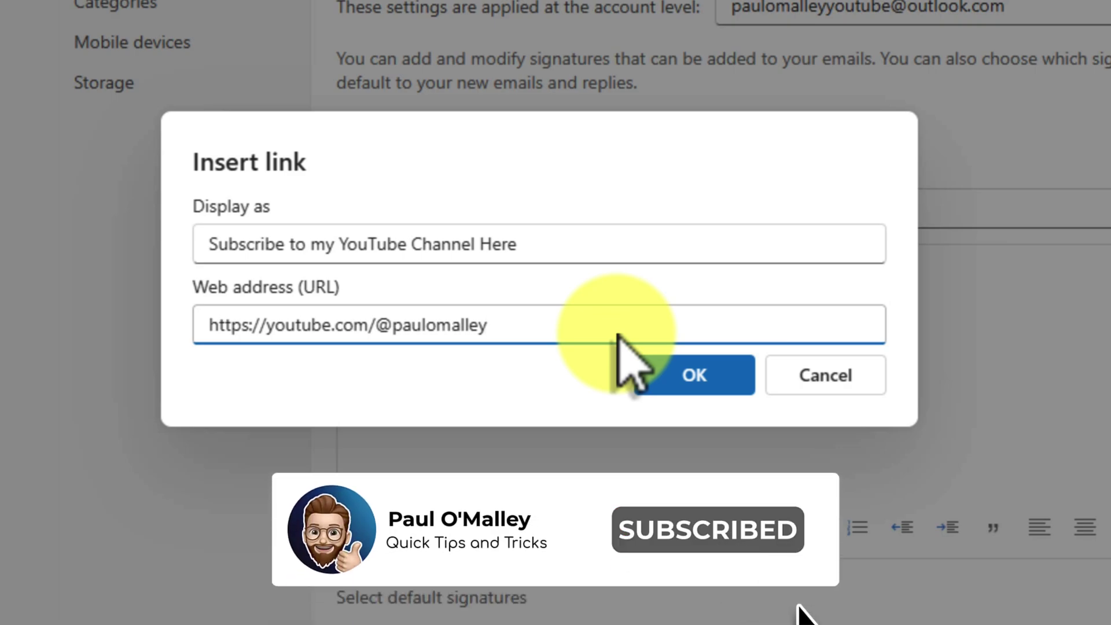
click(716, 379)
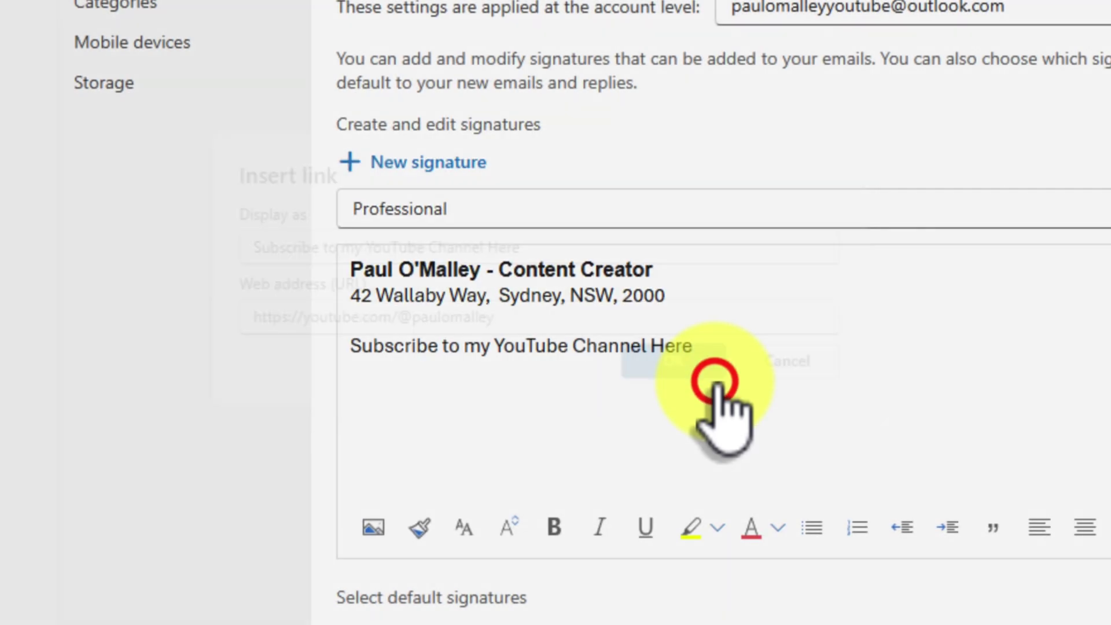
click(717, 349)
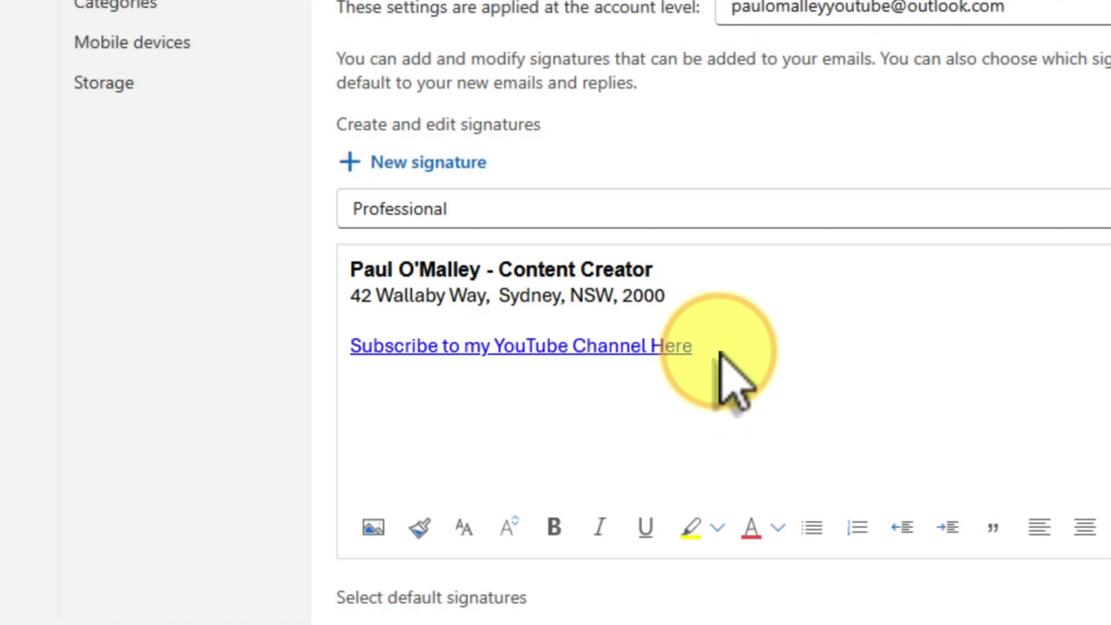
key(Return)
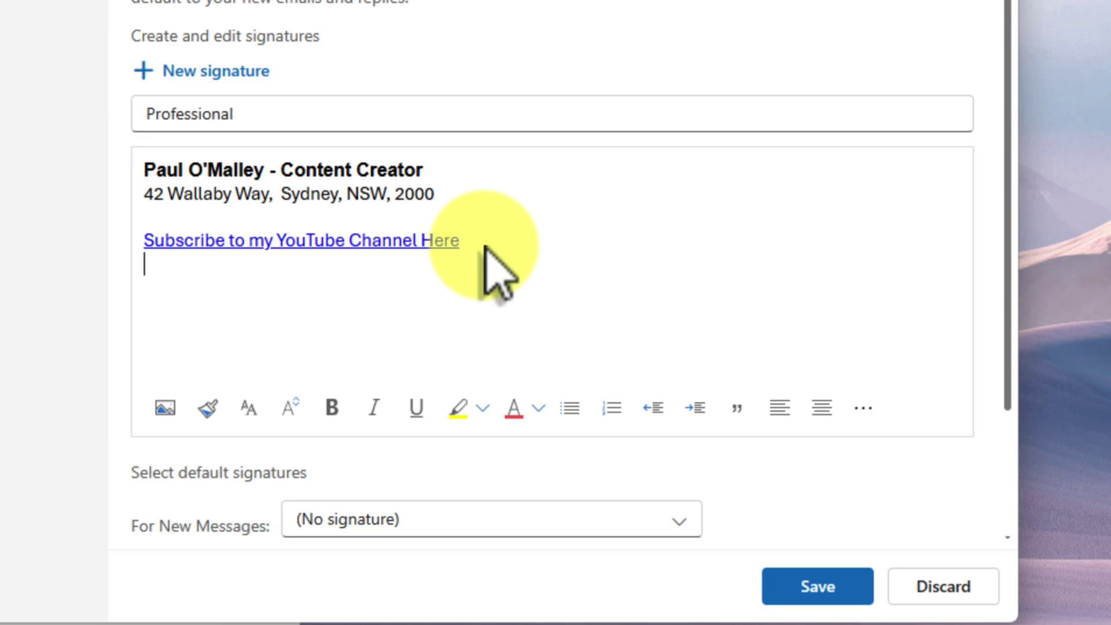
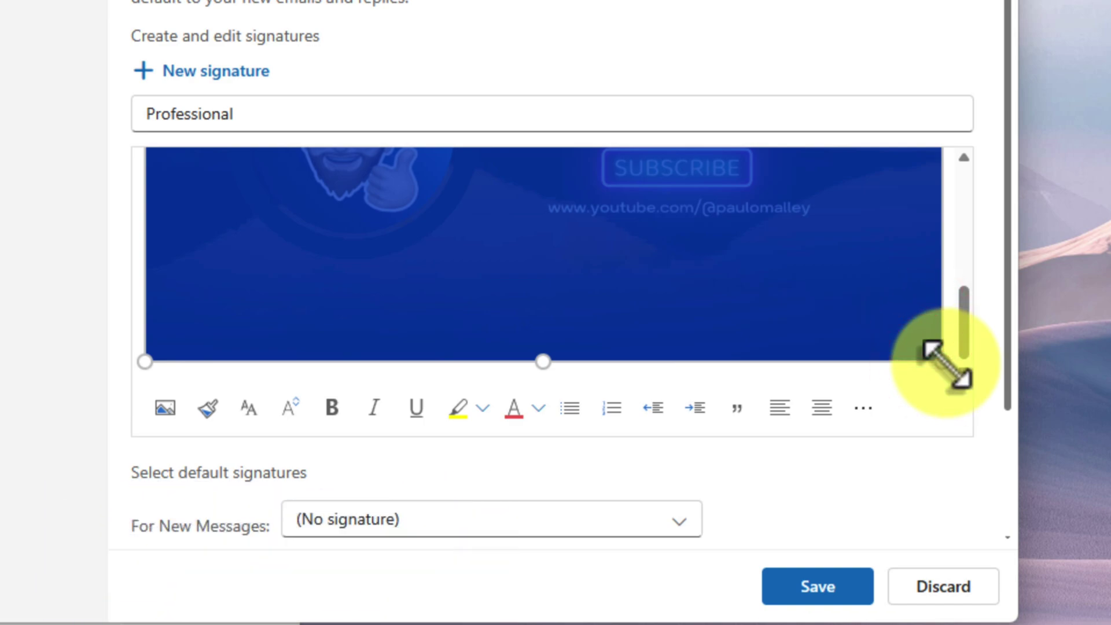
- Shrink the channel banner image below the link proportionally to about 40% of its width and review the whole signature
drag(946, 361, 790, 362)
mouse_move(660, 289)
mouse_down()
mouse_move(265, 231)
mouse_move(92, 157)
mouse_move(44, 95)
mouse_up()
click(347, 246)
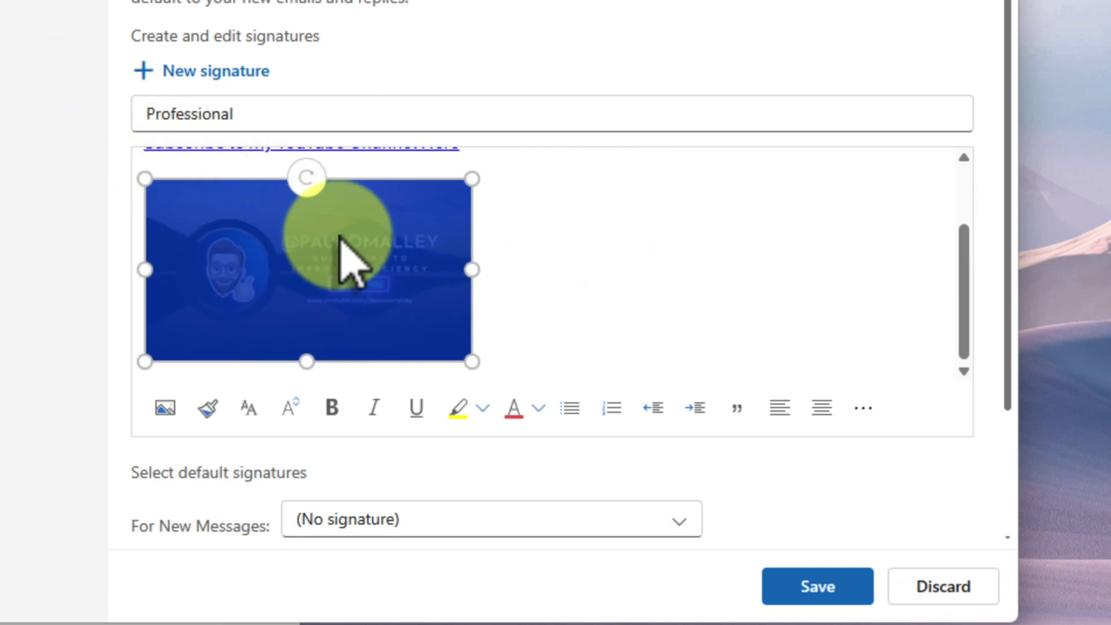
click(506, 317)
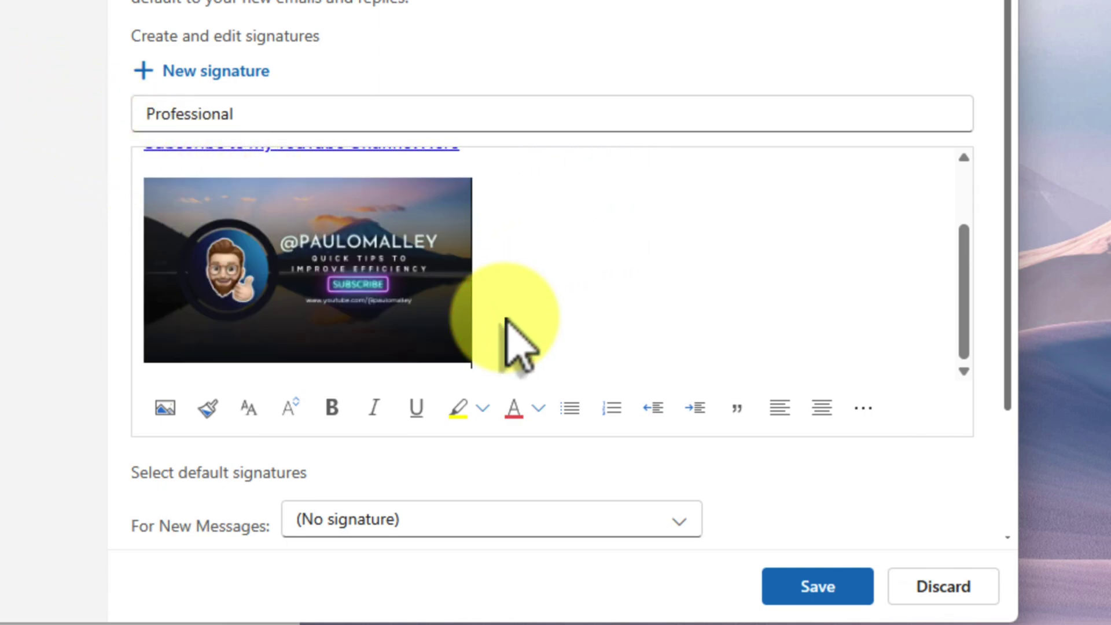
scroll(505, 317, up, 3)
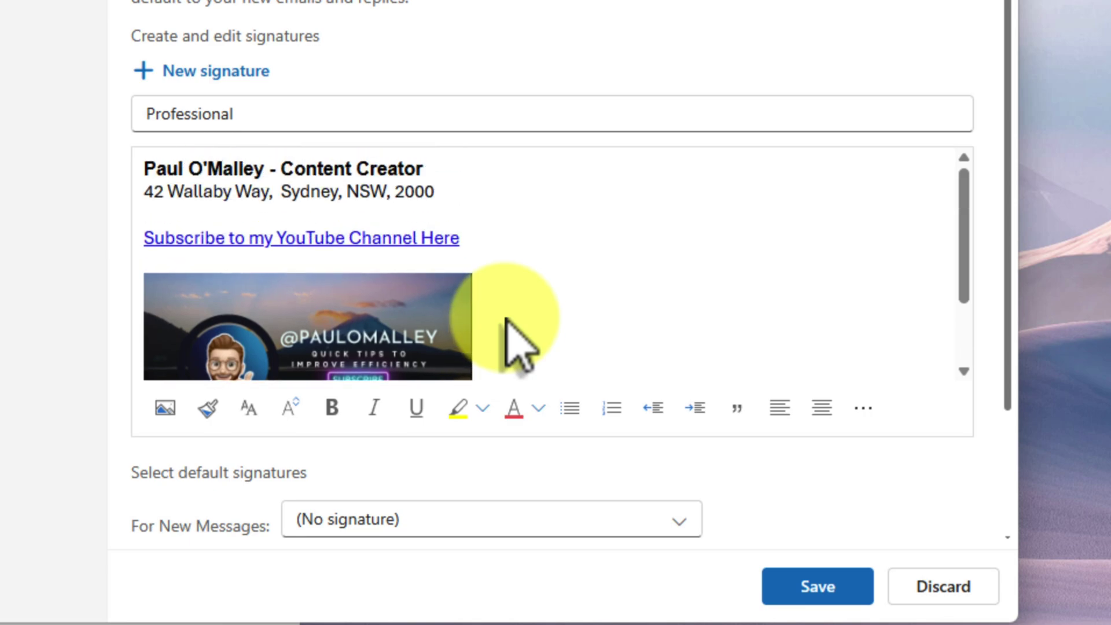
scroll(520, 345, down, 3)
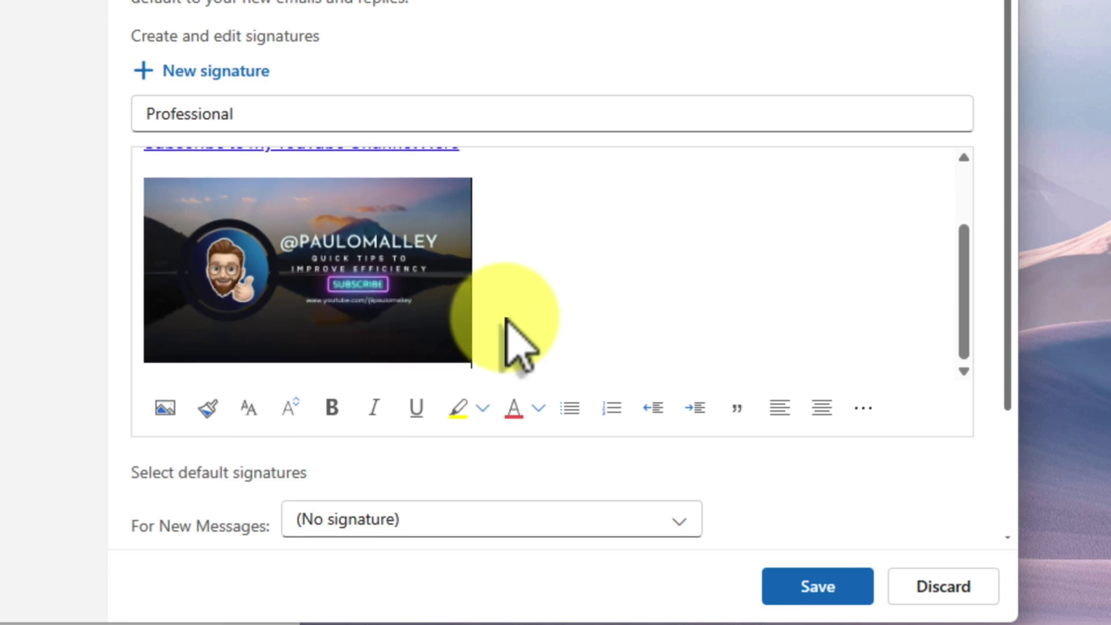
scroll(521, 345, up, 3)
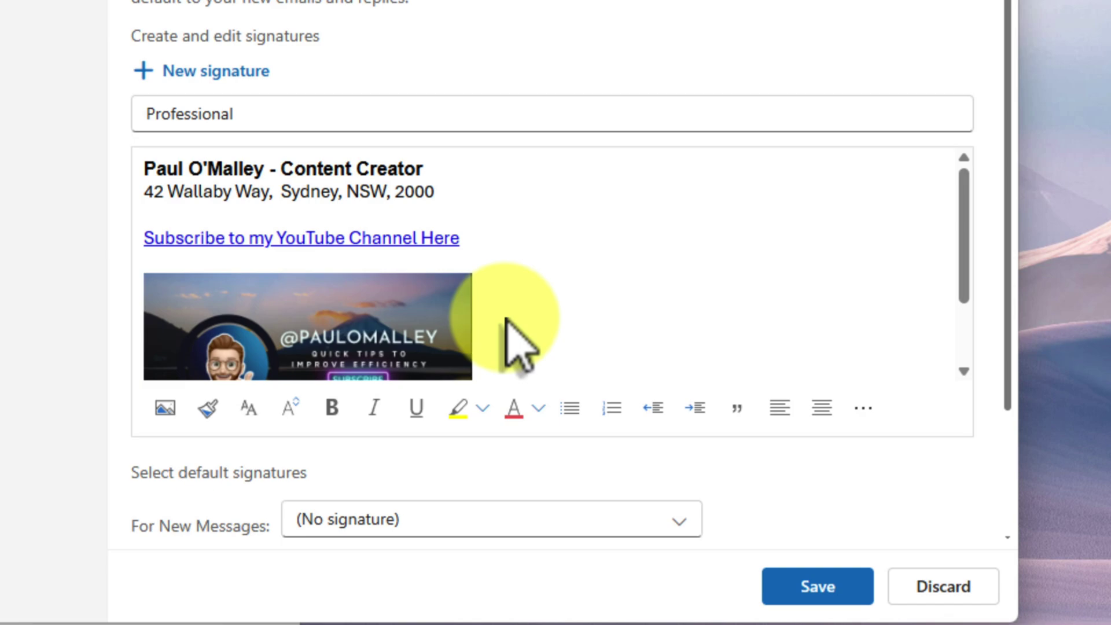
click(479, 236)
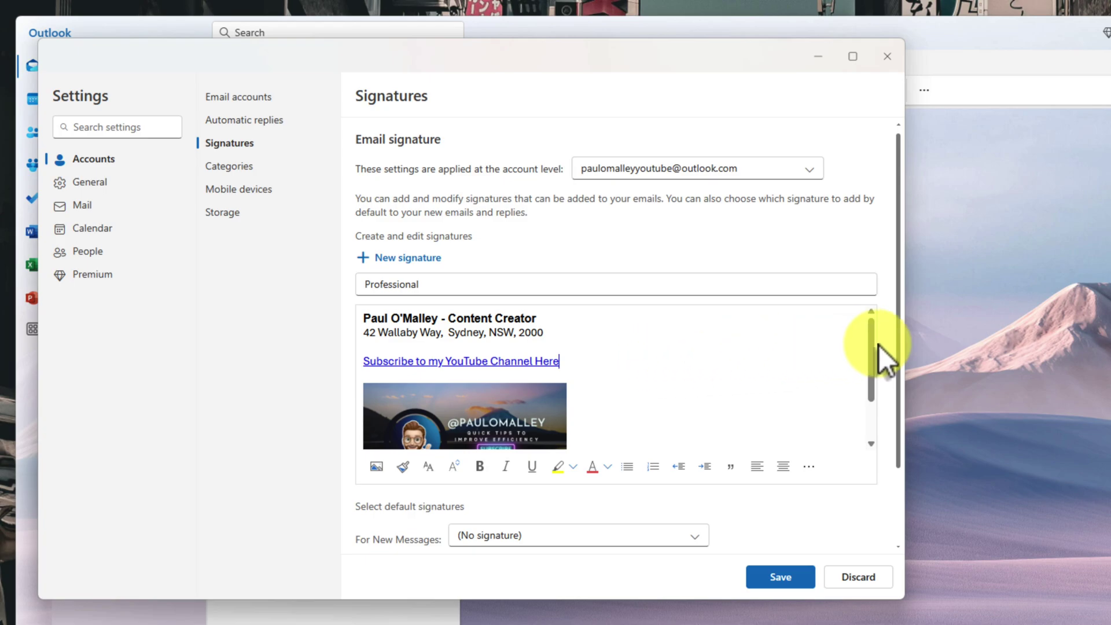
- Save the Professional signature and look through the default signature choices for new messages
scroll(878, 345, down, 1)
scroll(878, 345, down, 1)
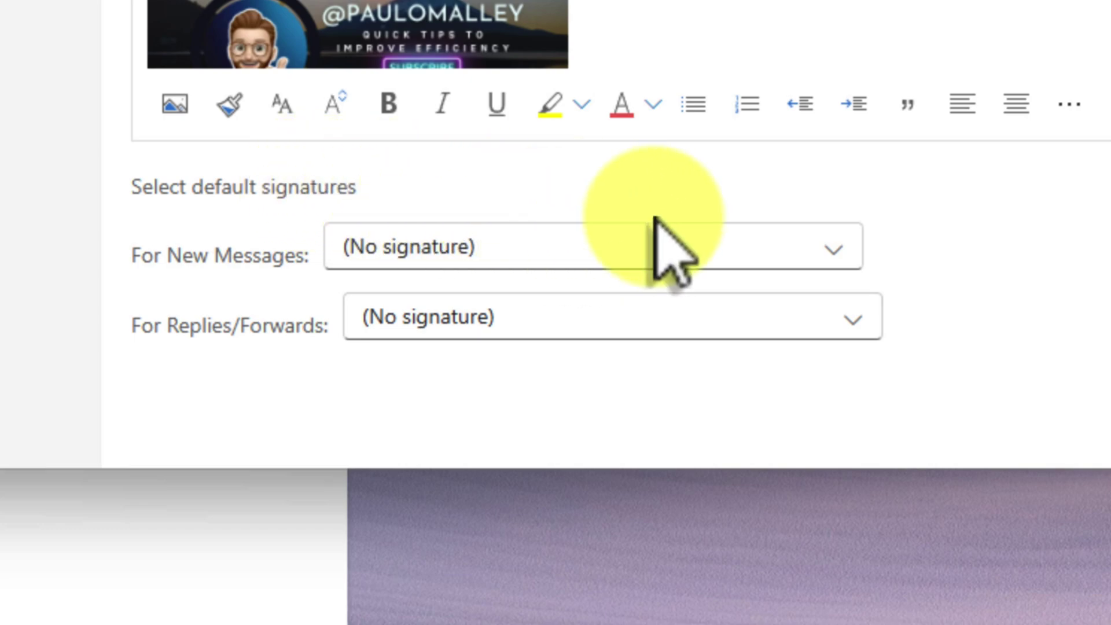
click(848, 242)
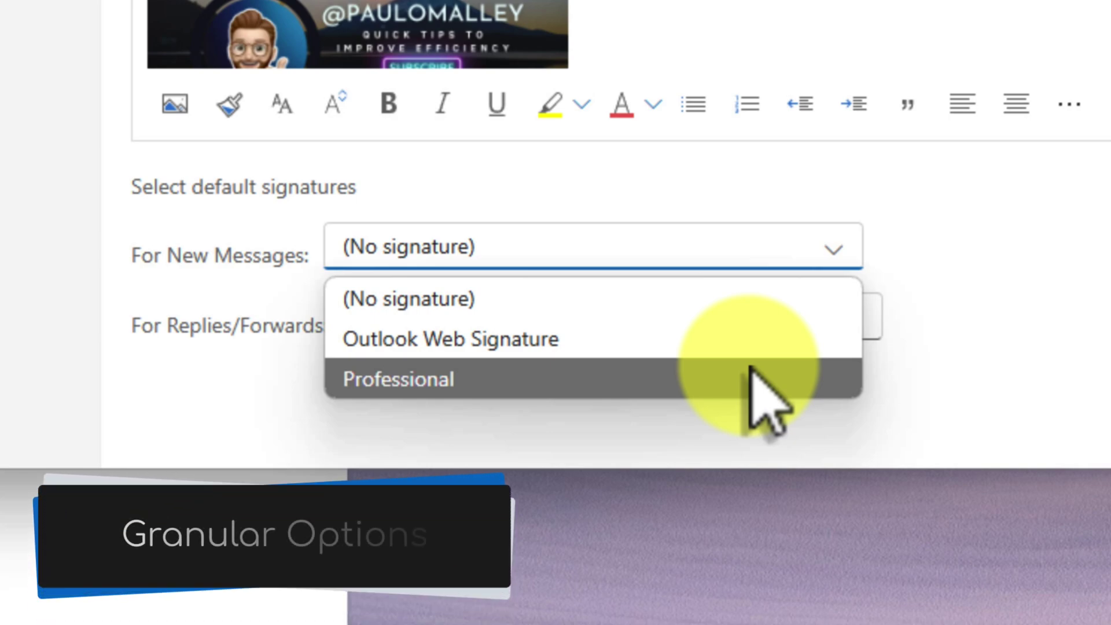
click(881, 235)
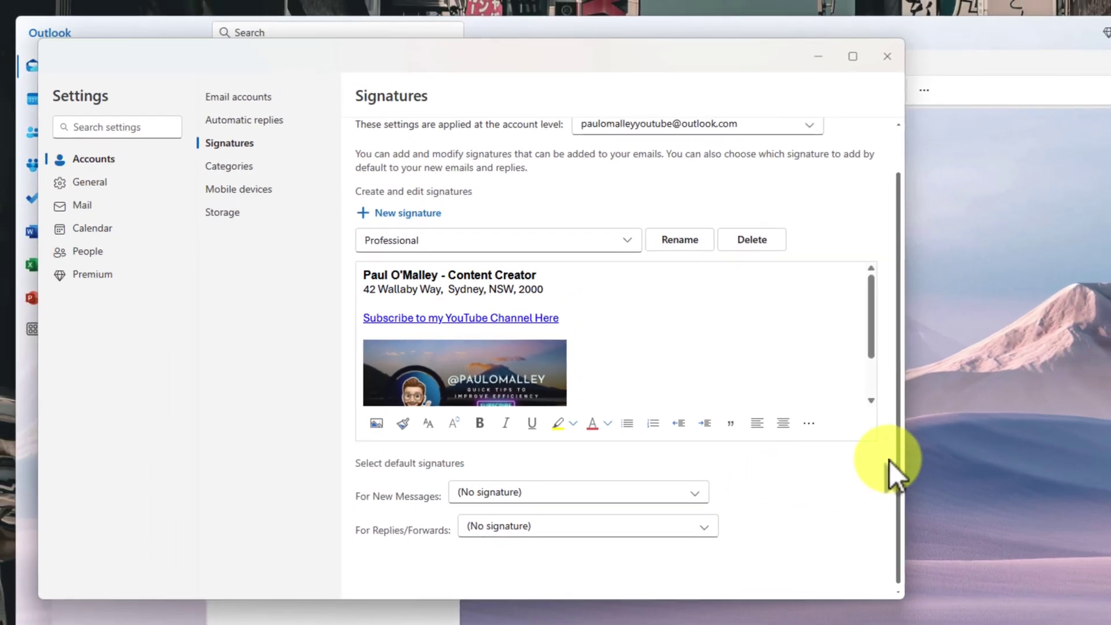
- Switch the account that the signature settings apply to over to the second, demo email account
scroll(890, 460, up, 2)
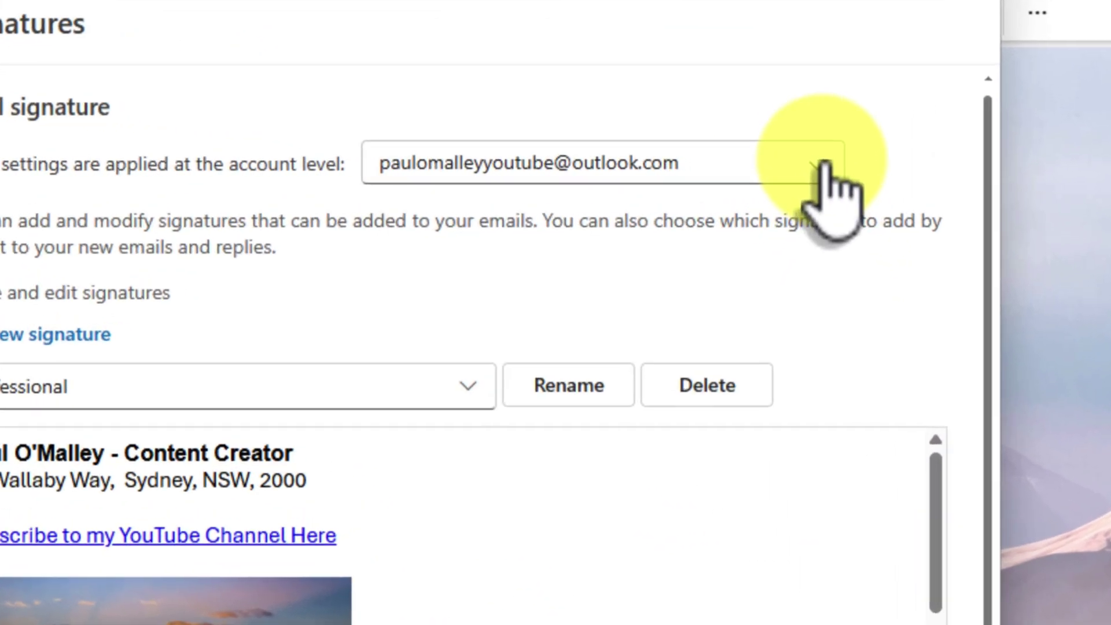
click(823, 164)
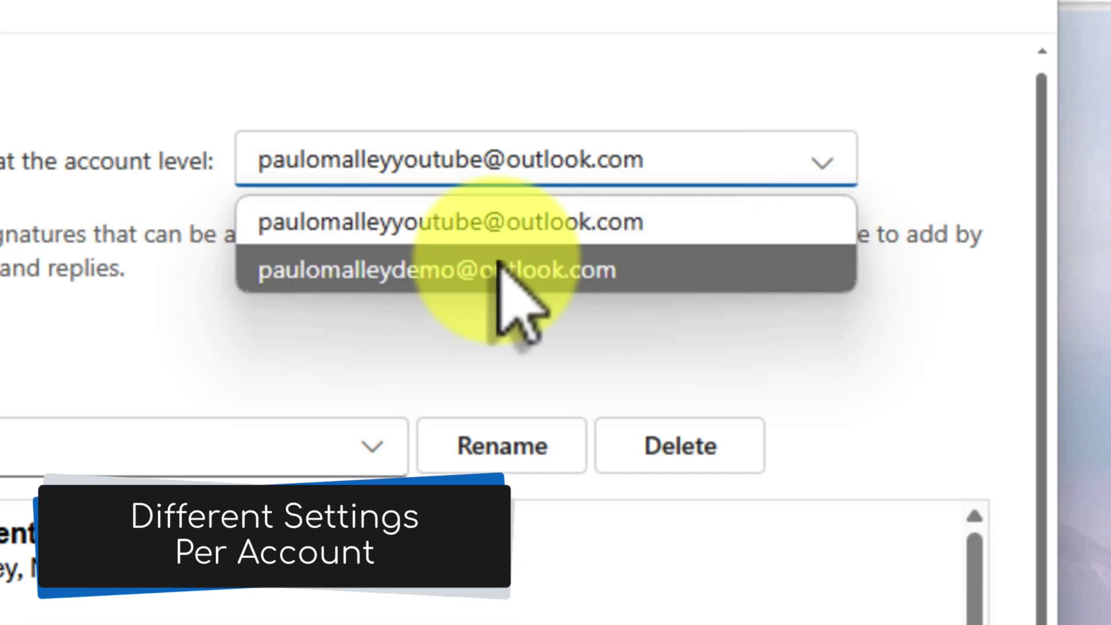
click(497, 267)
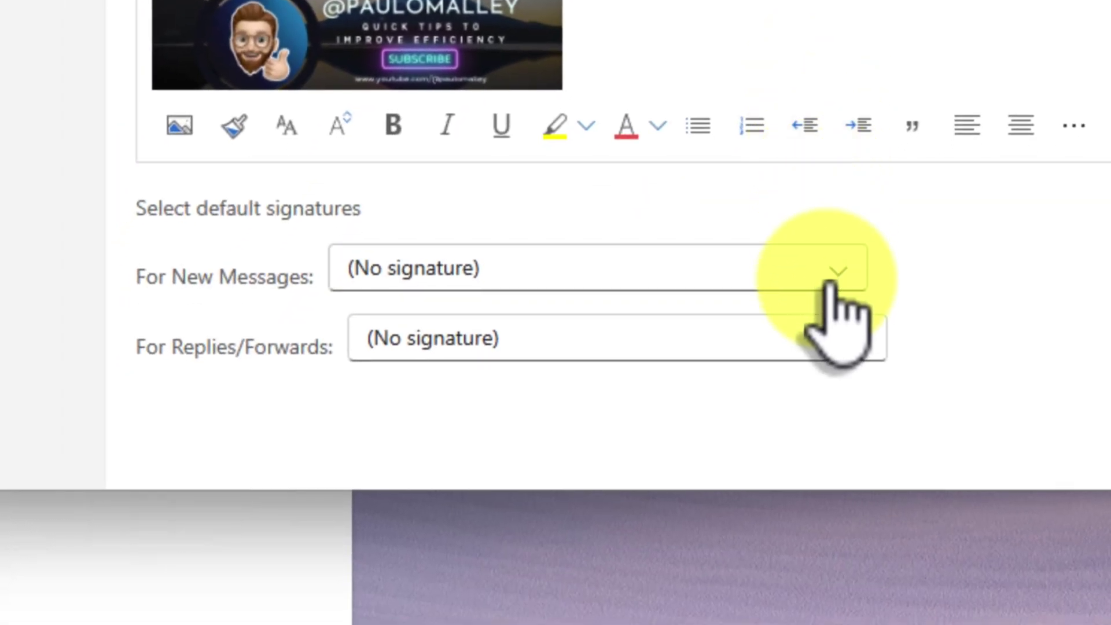
- Set the default signature to Professional for new messages and Casual for replies and forwards, then save and close the settings
click(831, 281)
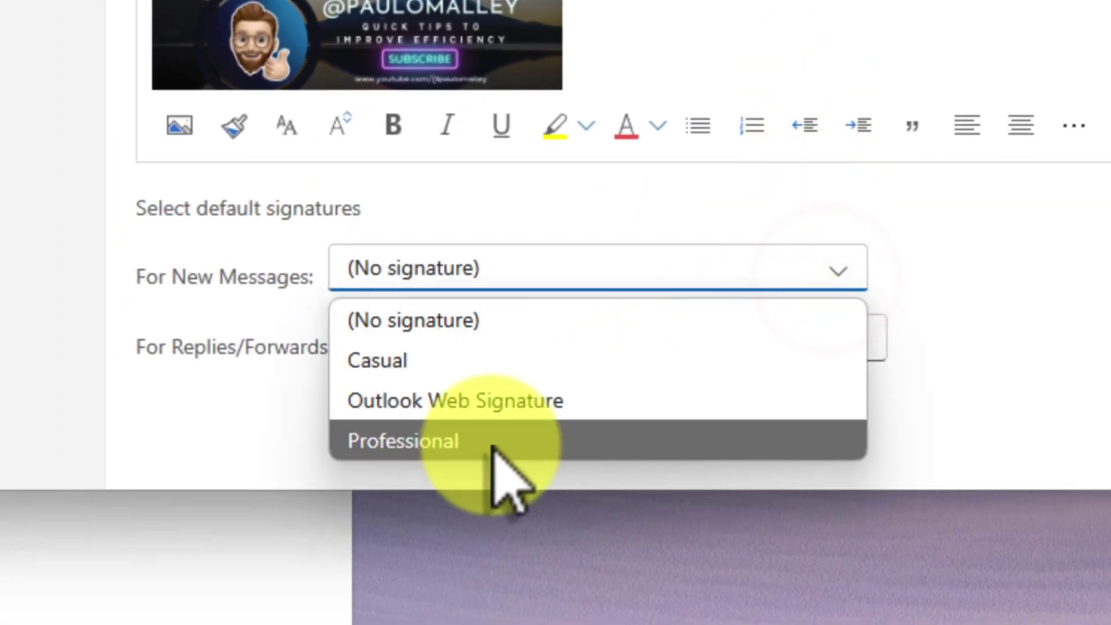
click(490, 444)
click(837, 324)
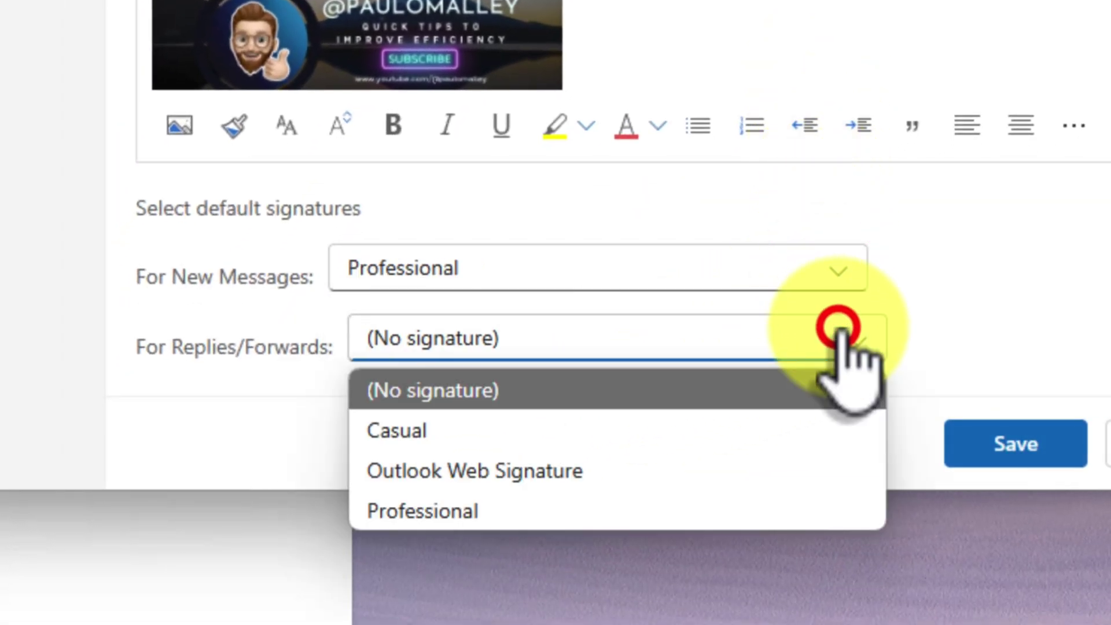
click(616, 429)
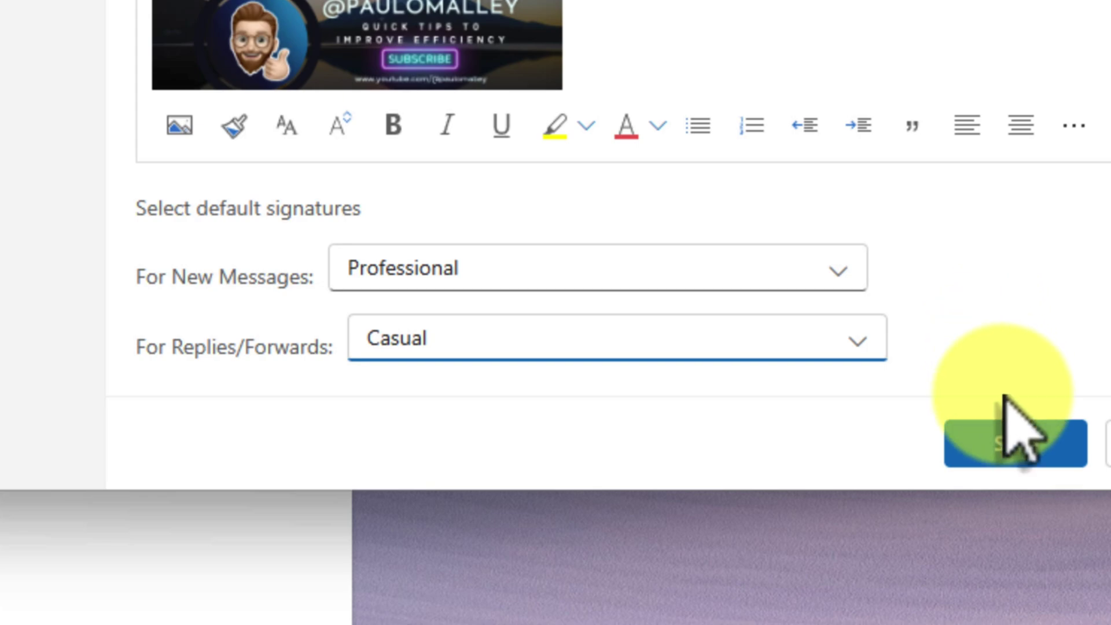
click(1015, 451)
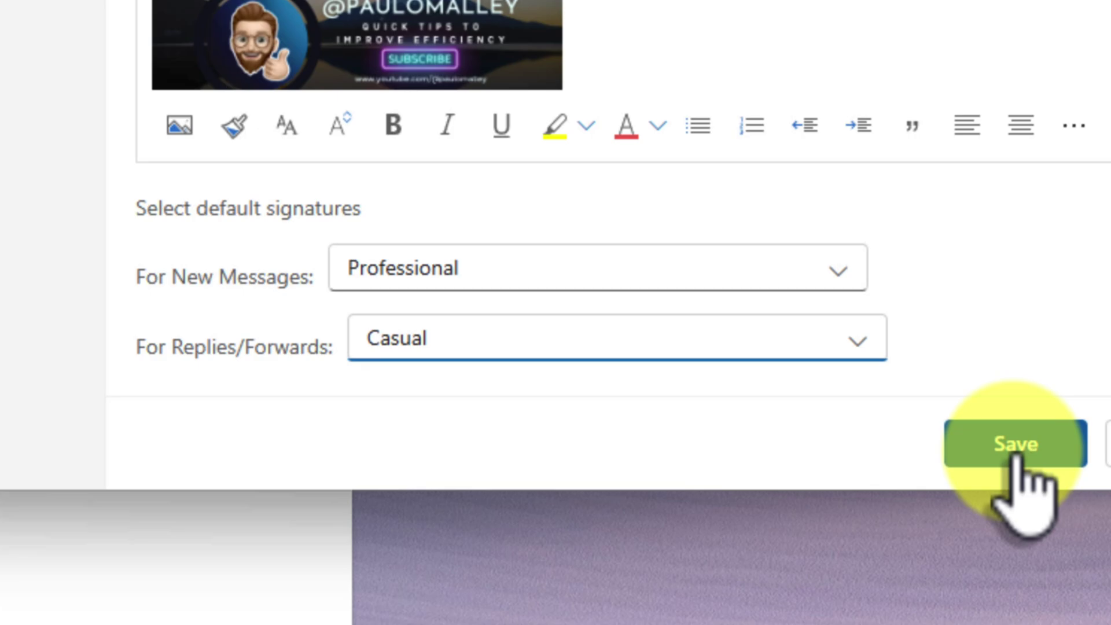
click(1016, 457)
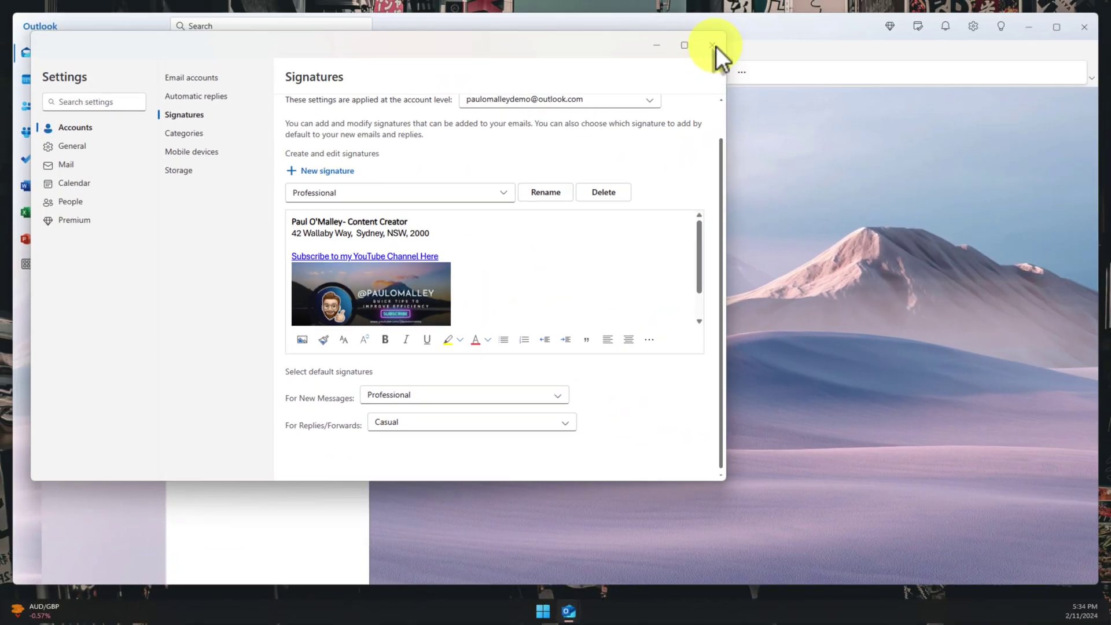
click(716, 45)
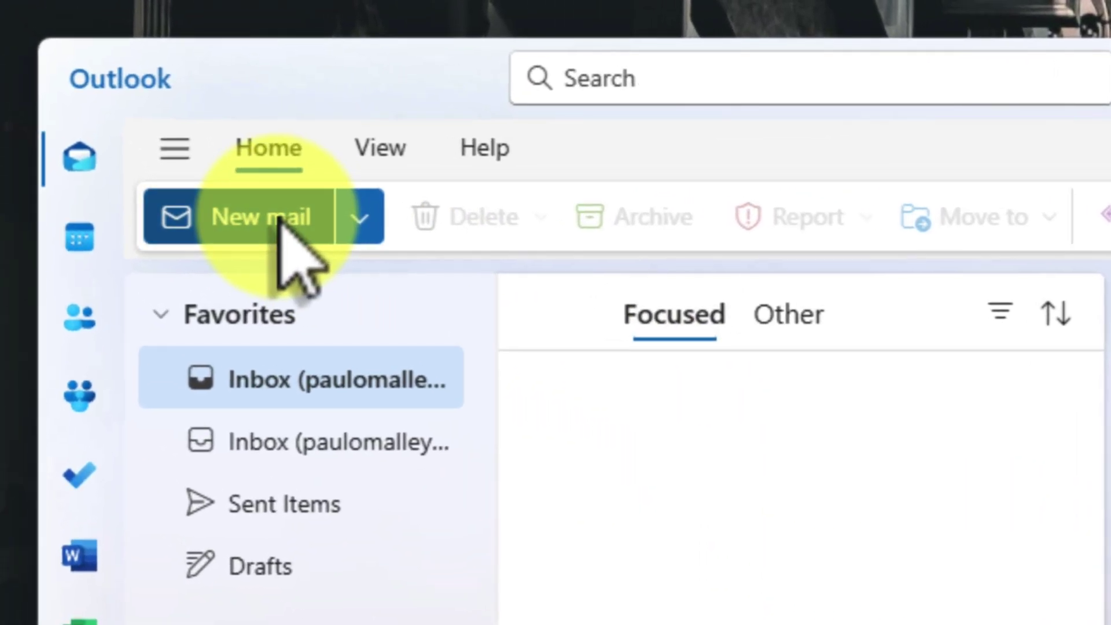
- Create a new email, switch its signature to Casual and then back to Professional
click(278, 217)
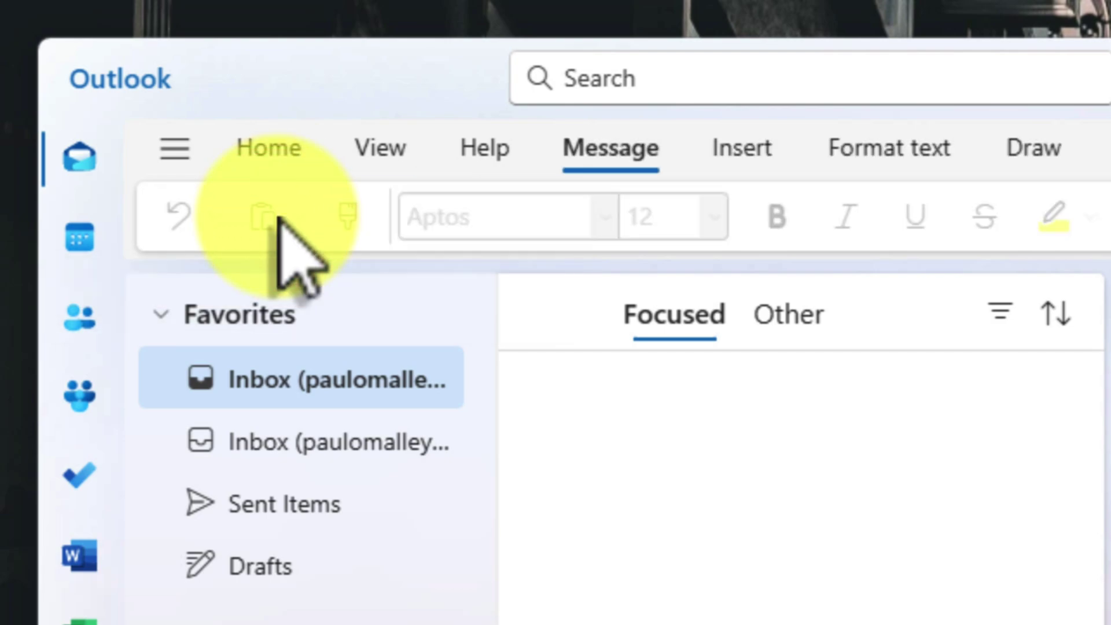
click(648, 163)
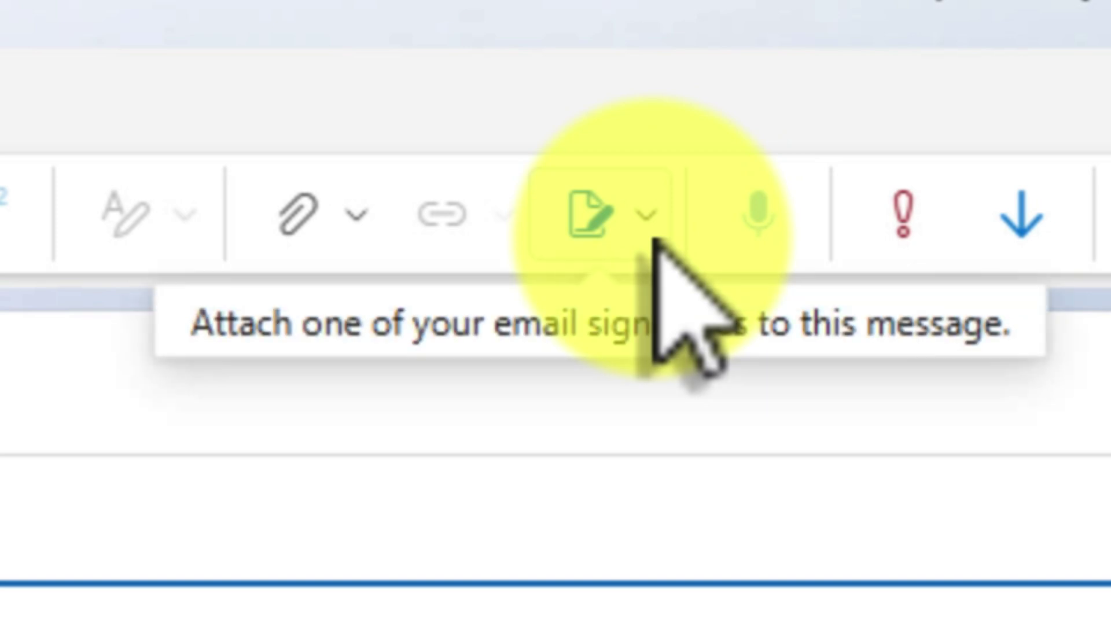
click(647, 232)
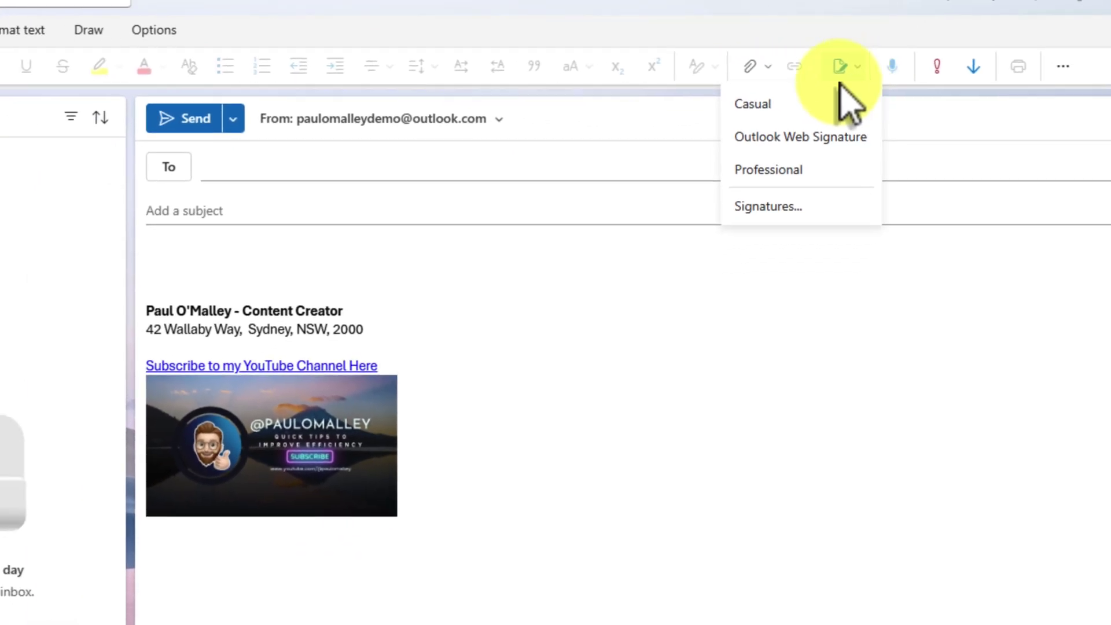
click(792, 103)
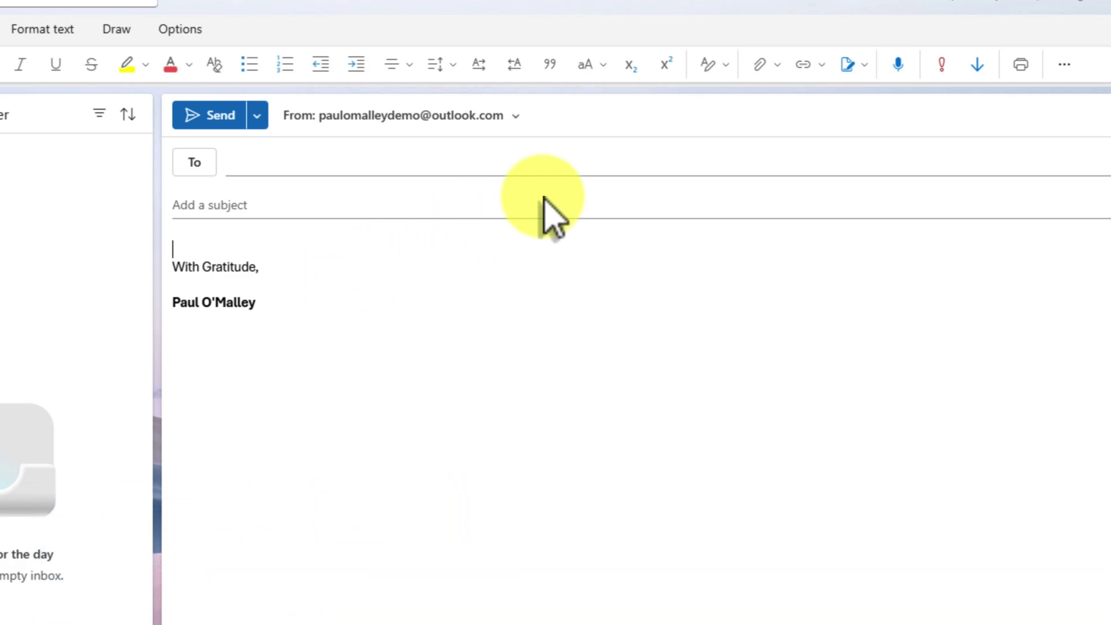
click(866, 64)
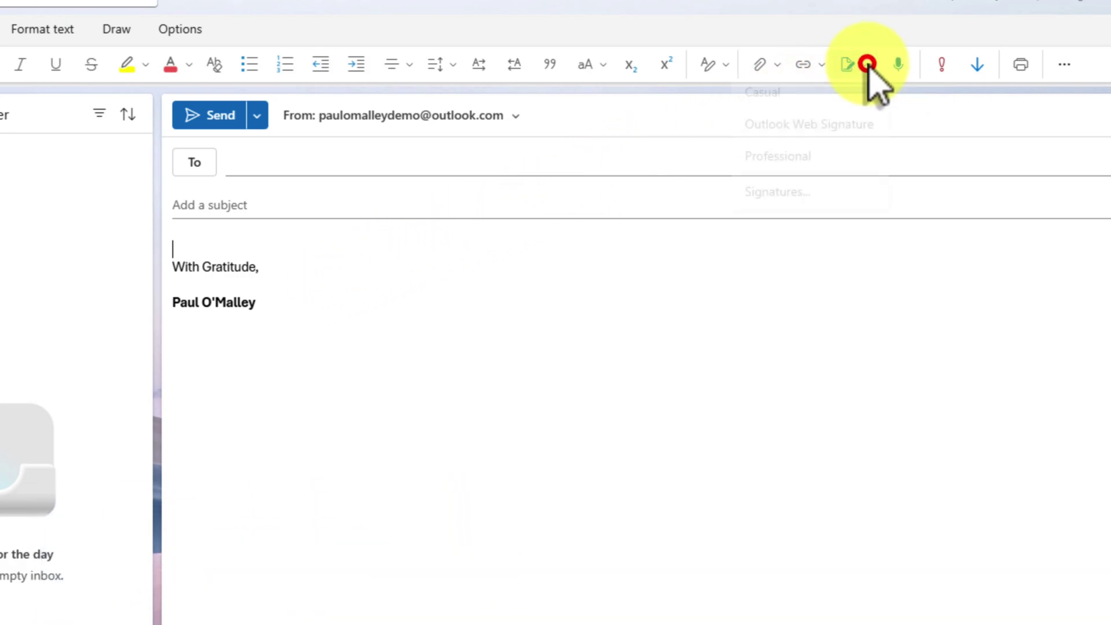
click(793, 167)
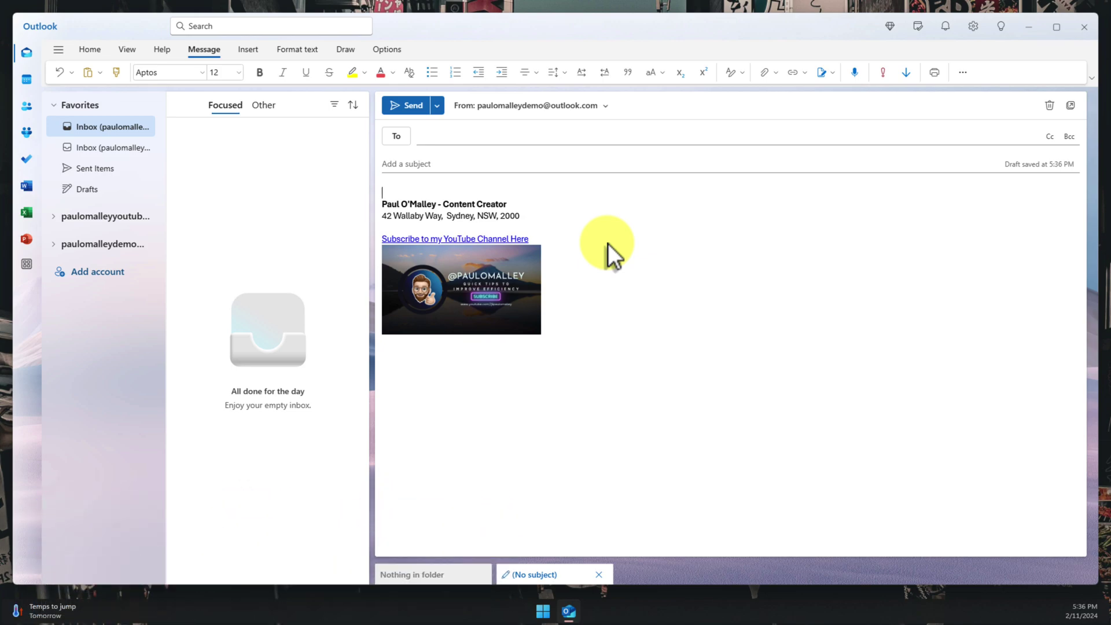
- Open the account's signature settings and select the Professional signature for editing
click(974, 35)
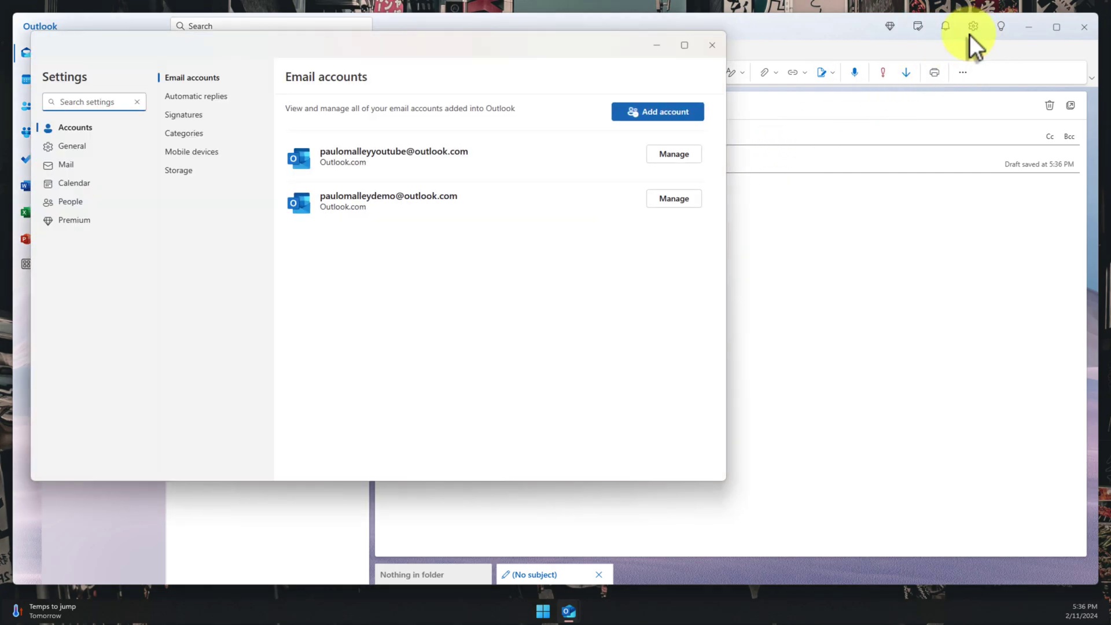
click(97, 125)
click(191, 114)
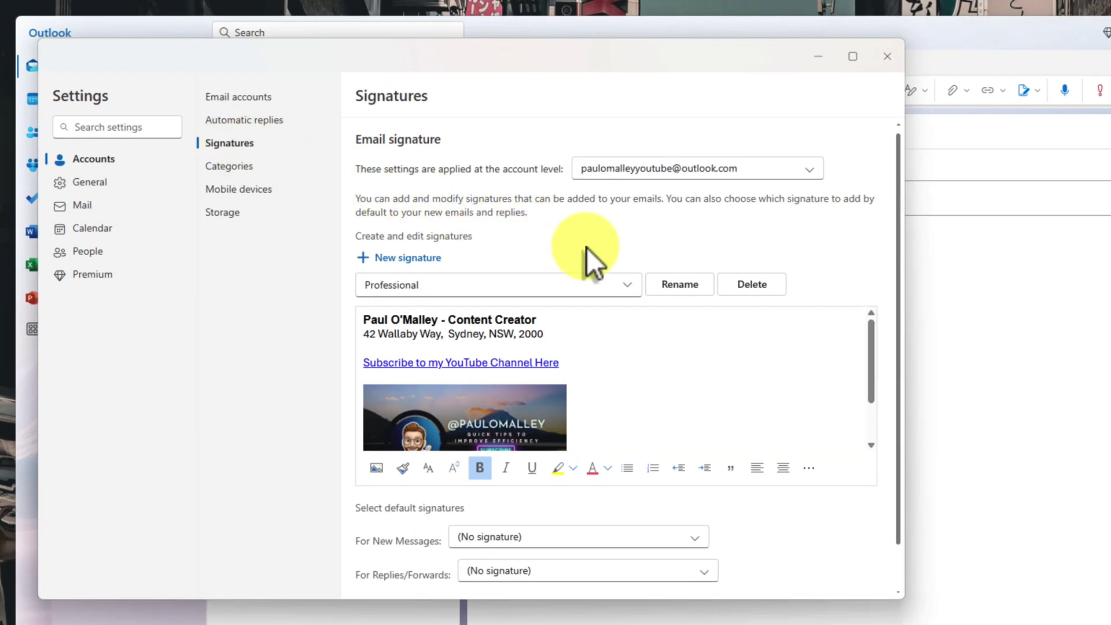
click(628, 286)
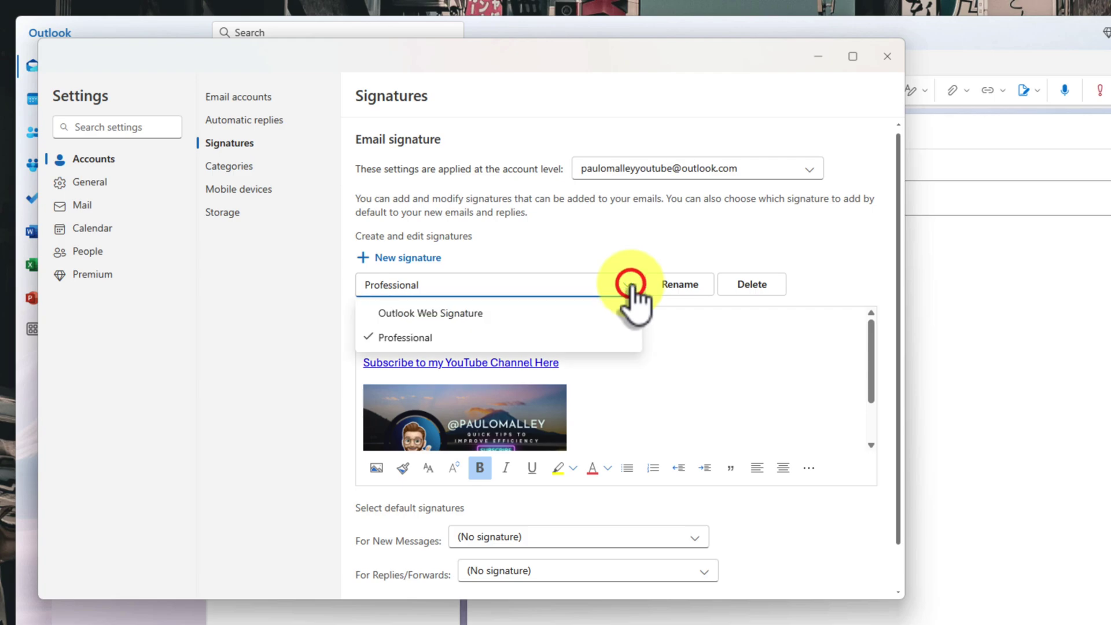
click(507, 340)
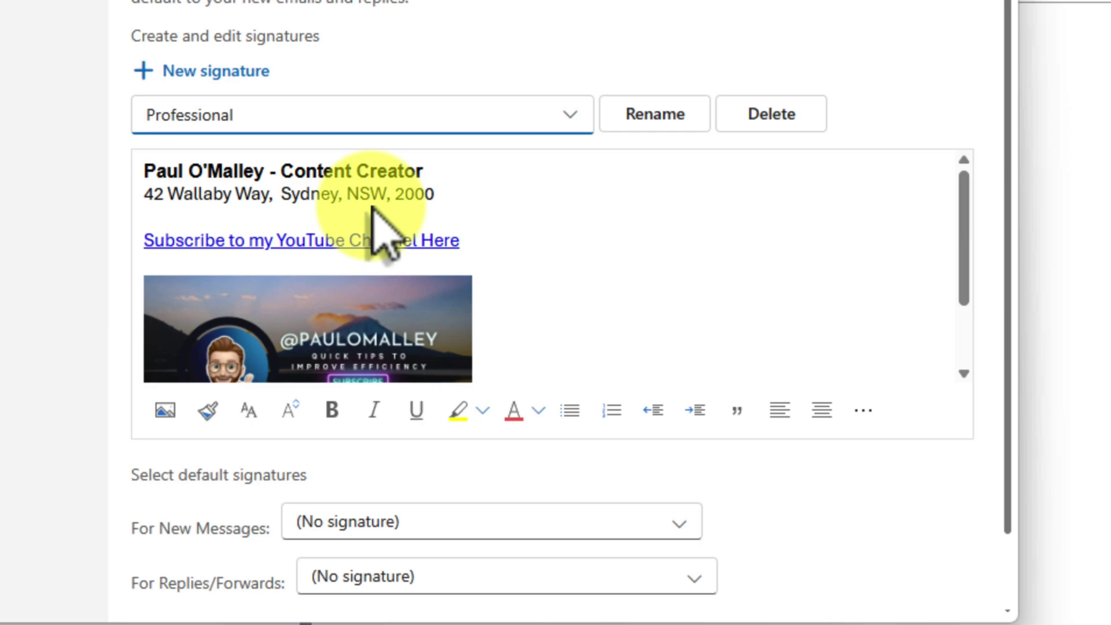
- Replace the job title "Content Creator" in the signature's first line with "Technical Trainer"
click(468, 169)
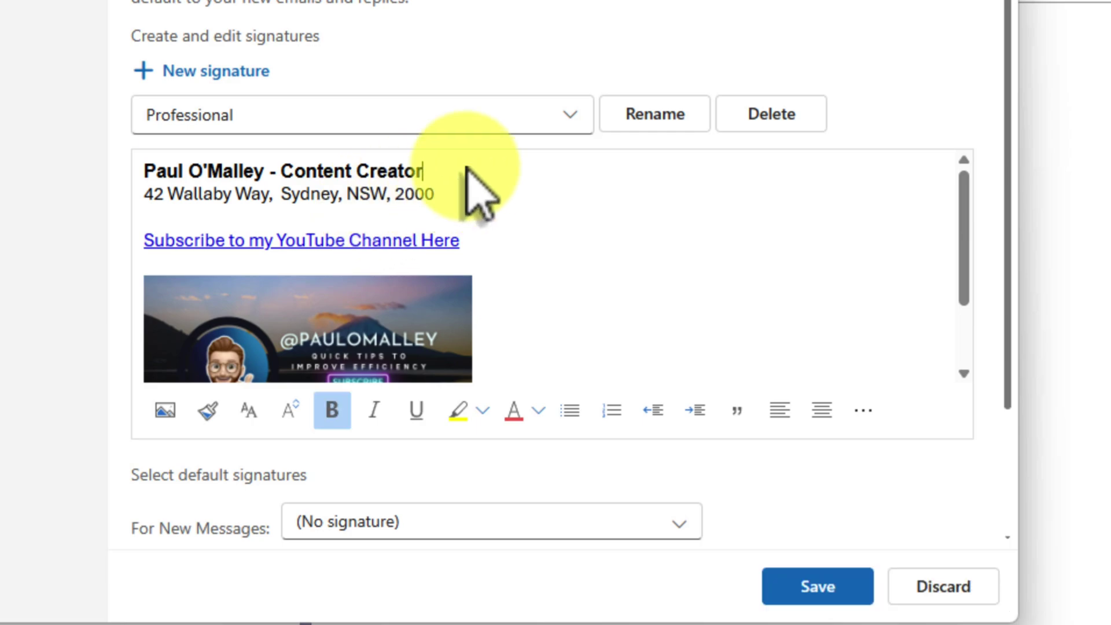
click(467, 168)
mouse_move(425, 170)
mouse_down()
mouse_move(274, 162)
mouse_move(301, 171)
mouse_up()
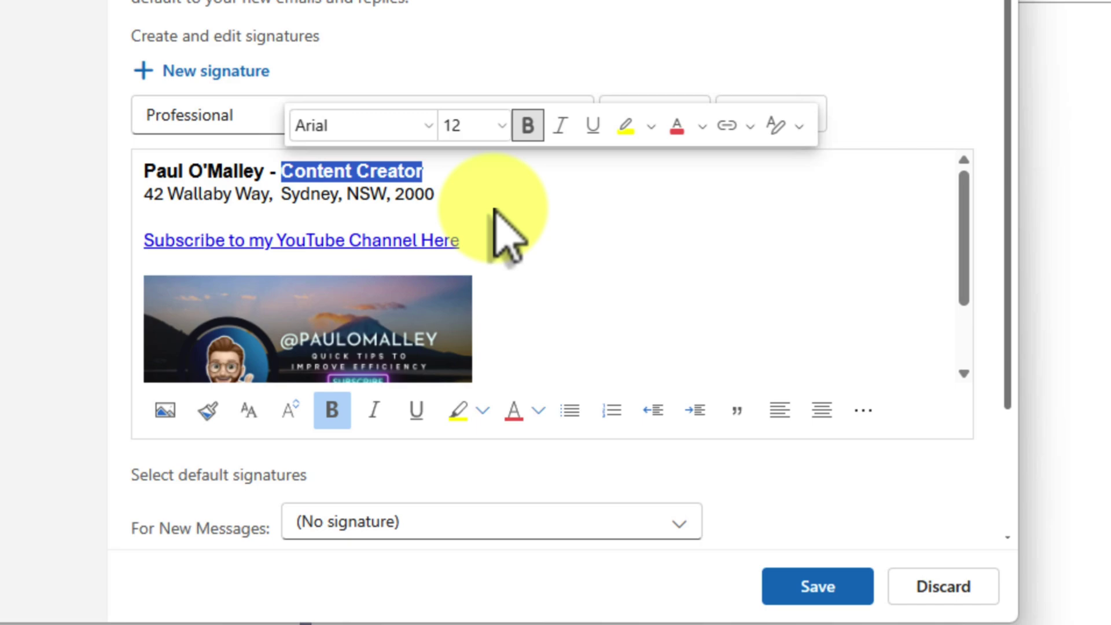
text(Technical T)
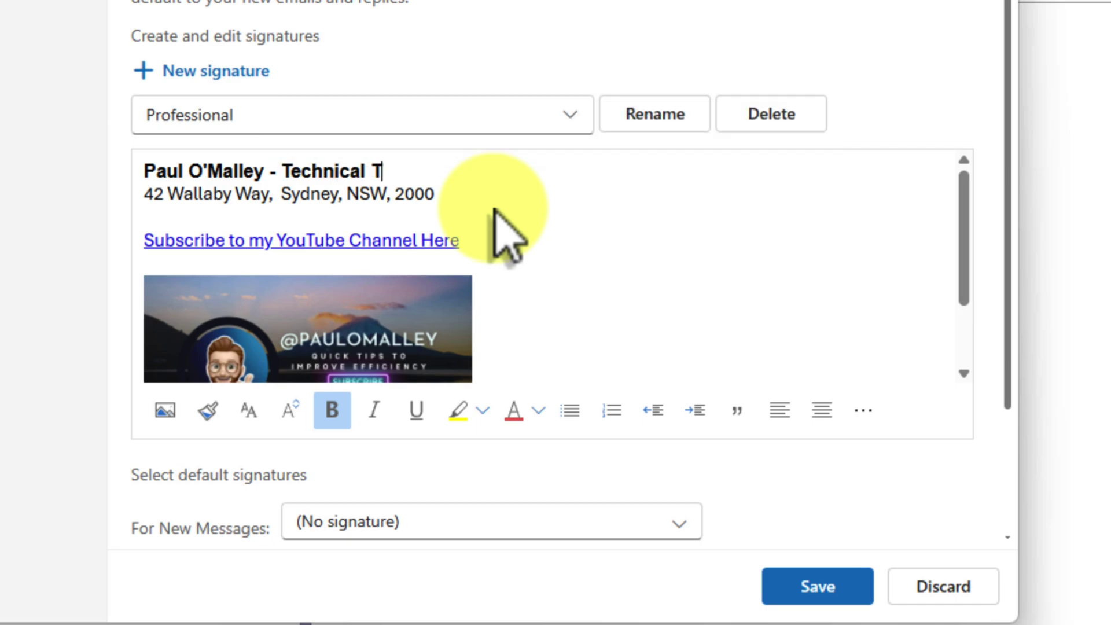
text(rainer)
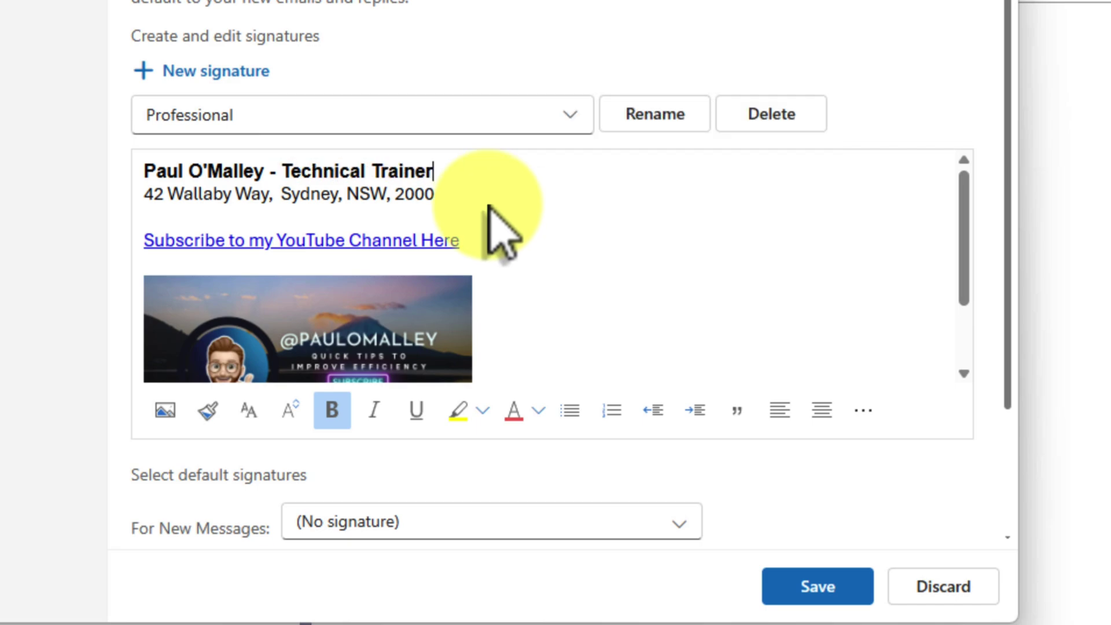
- Set the font of the signature's name and job title line to Arial Narrow
drag(432, 171, 142, 171)
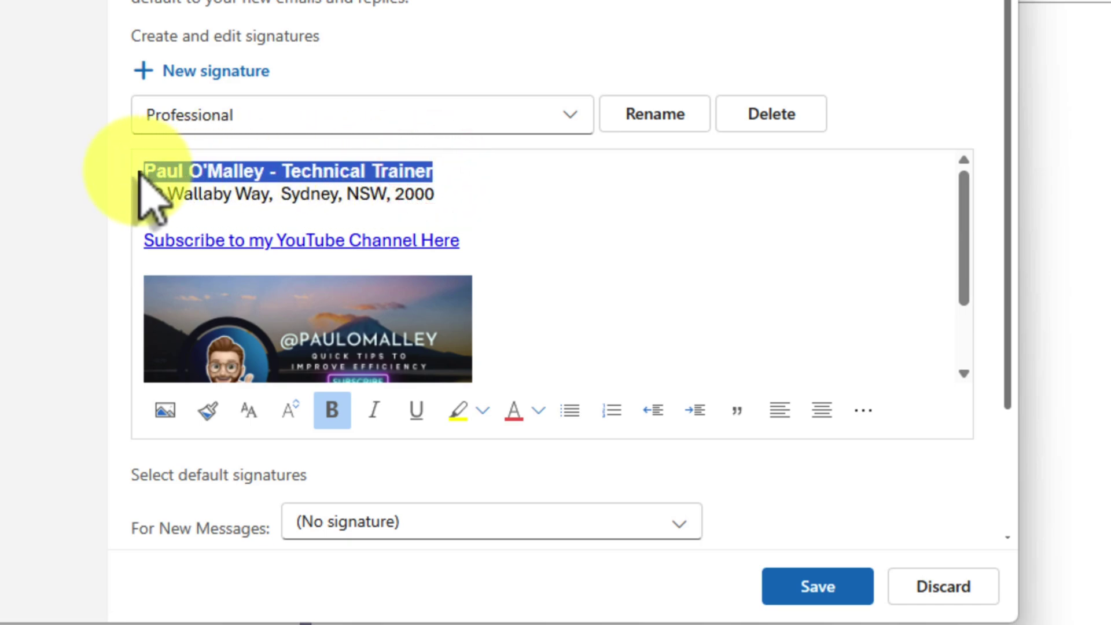
click(246, 409)
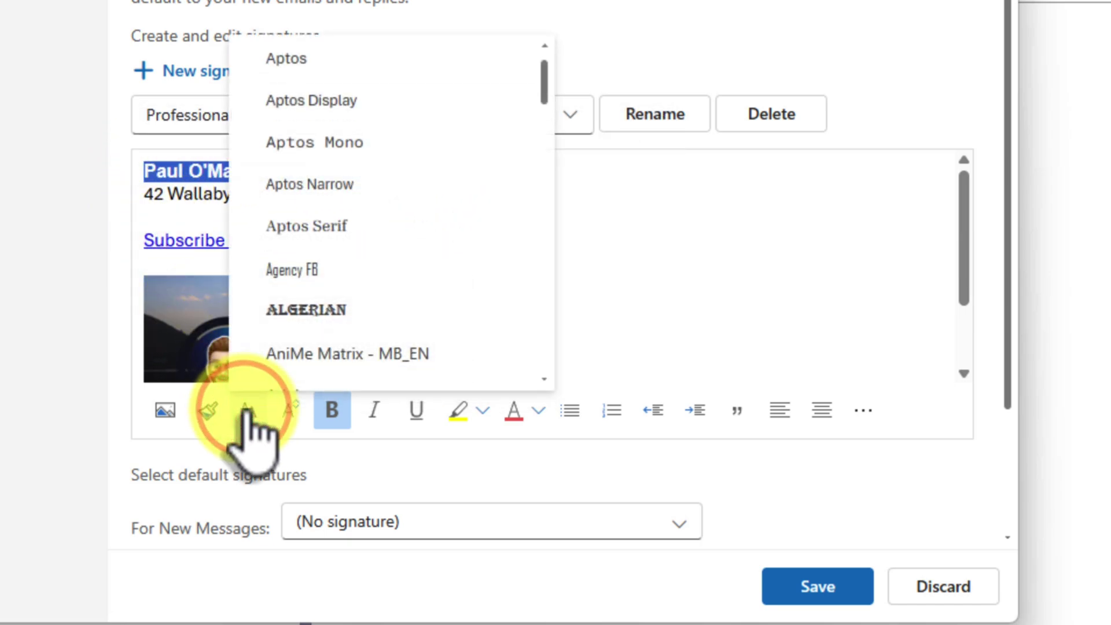
scroll(359, 249, down, 4)
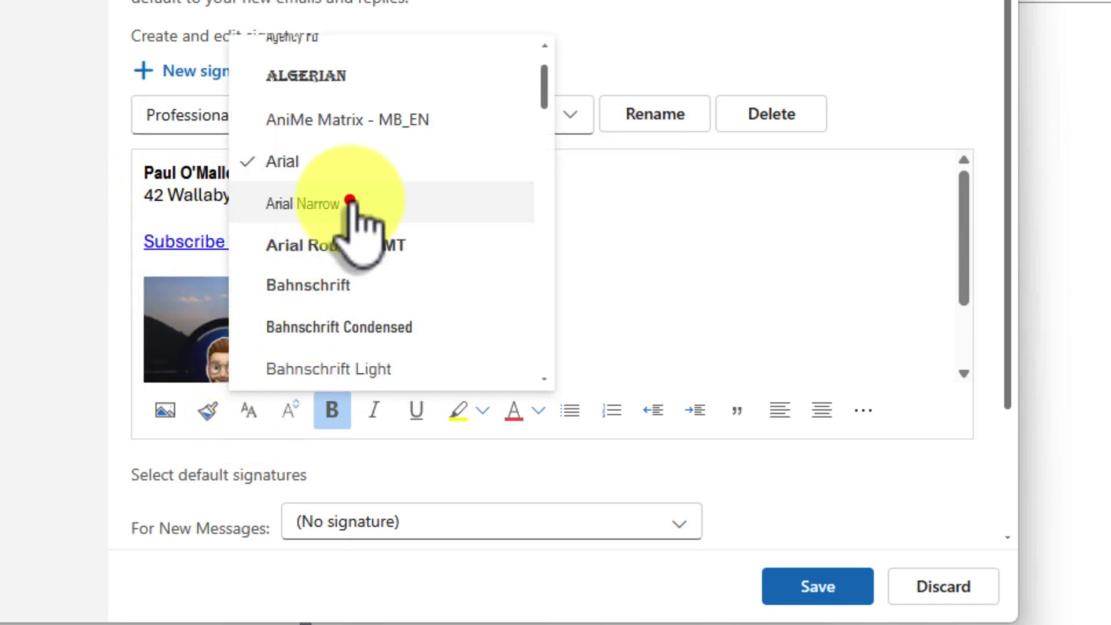
click(353, 203)
click(456, 190)
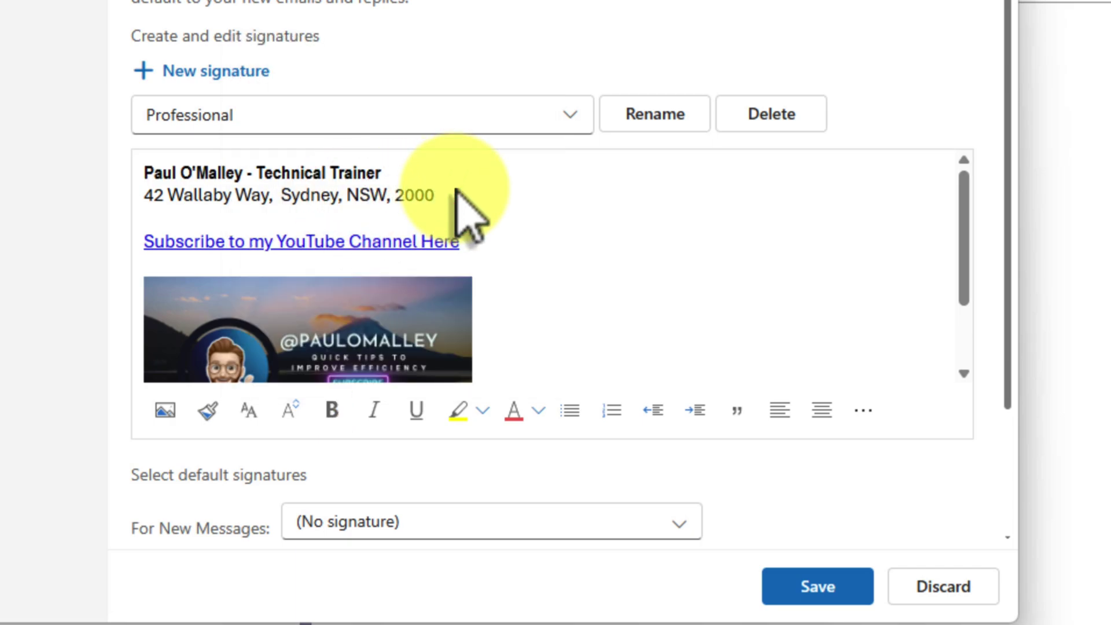
- Delete the channel banner image below the subscribe link and save the edited signature
click(485, 242)
click(398, 341)
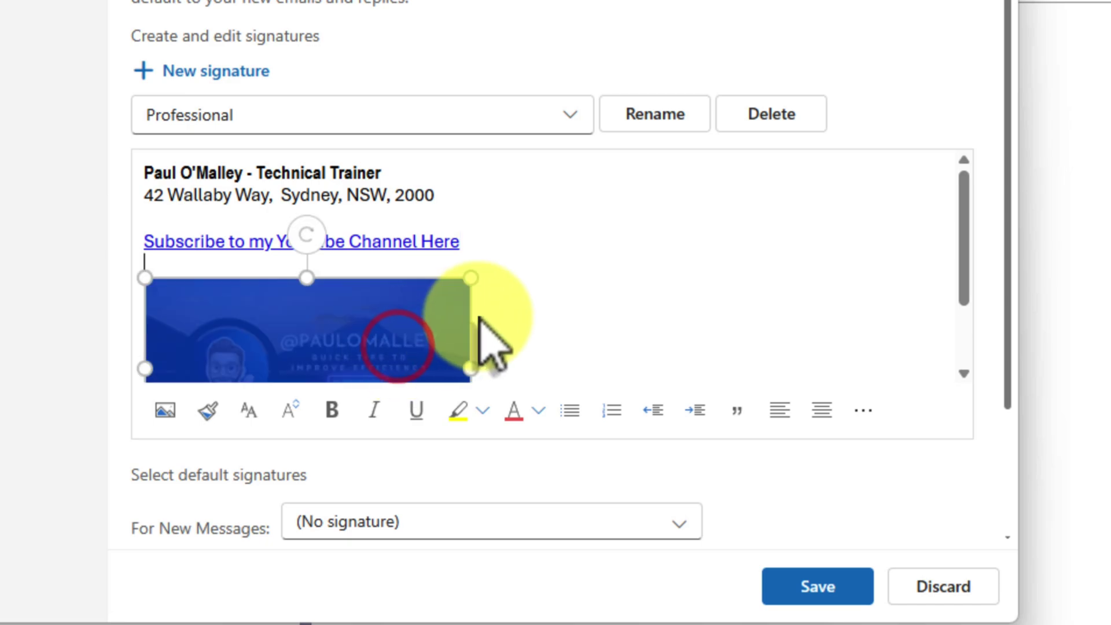
key(Delete)
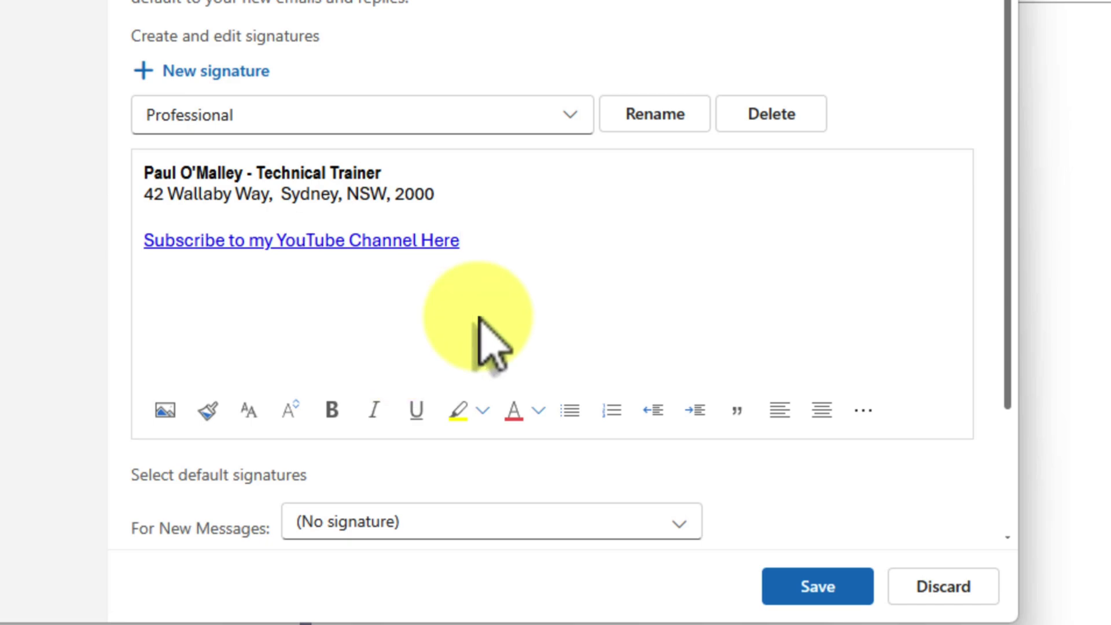
click(497, 239)
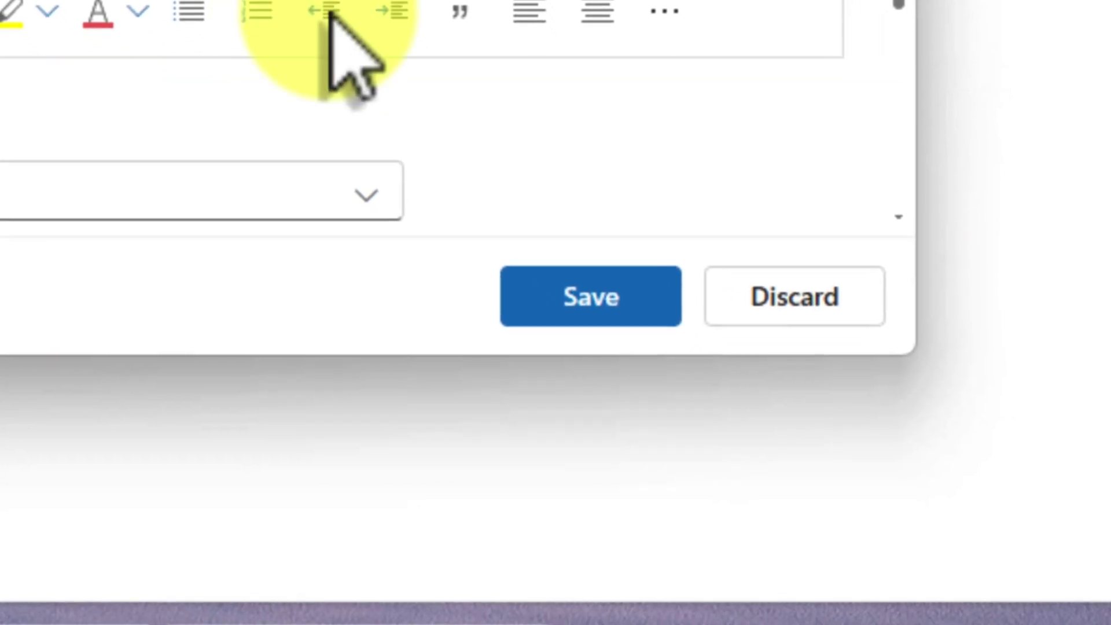
click(603, 313)
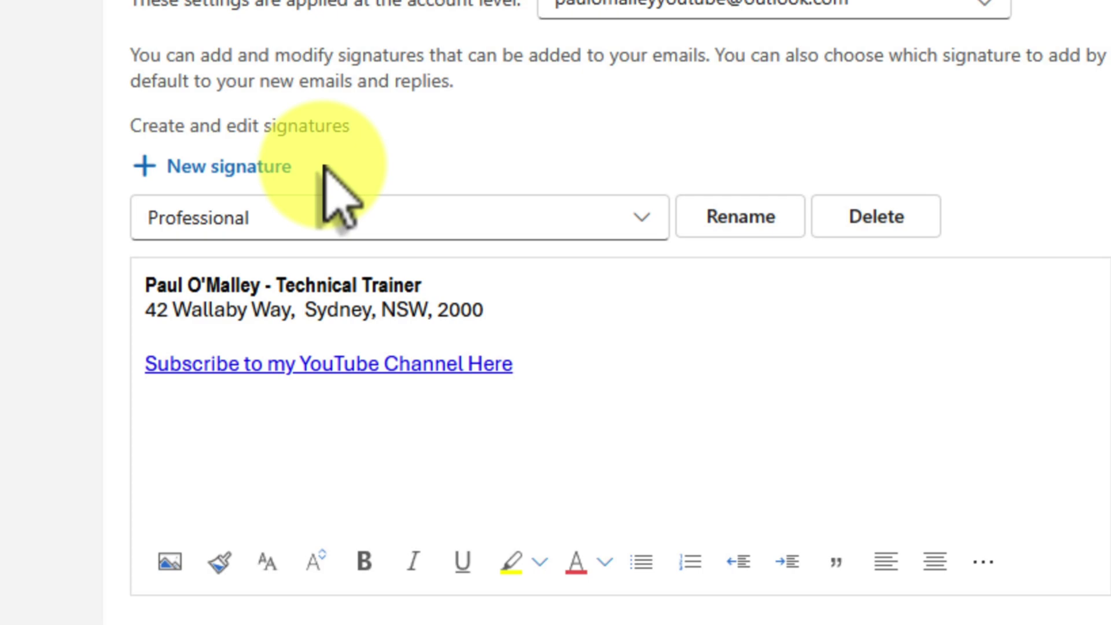
- Select the signature named Outlook Web Signature and delete it
click(657, 218)
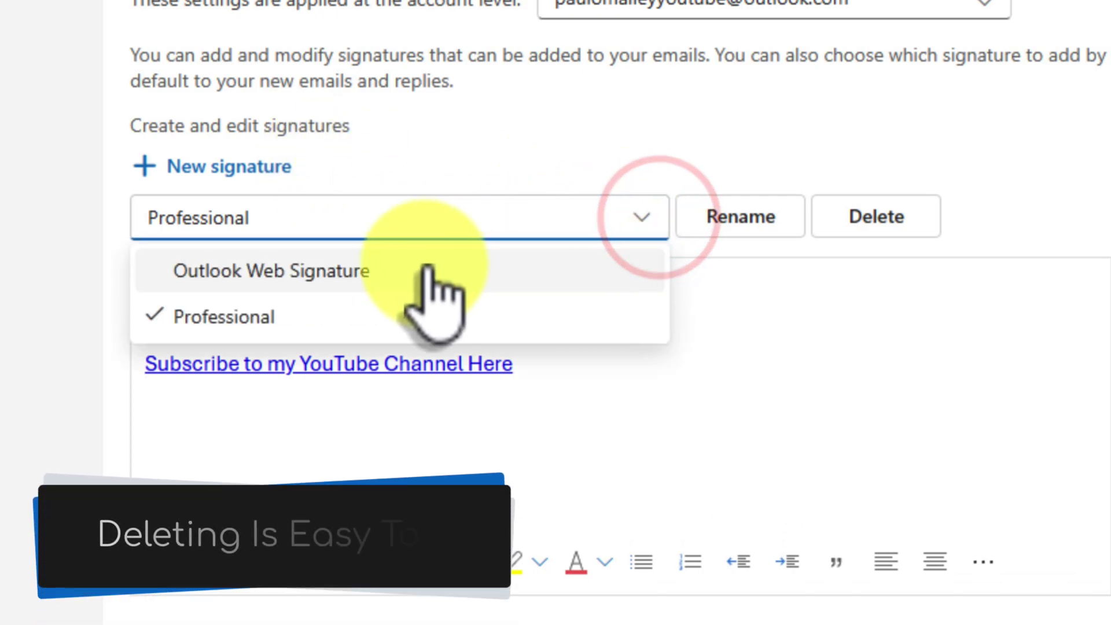
click(426, 269)
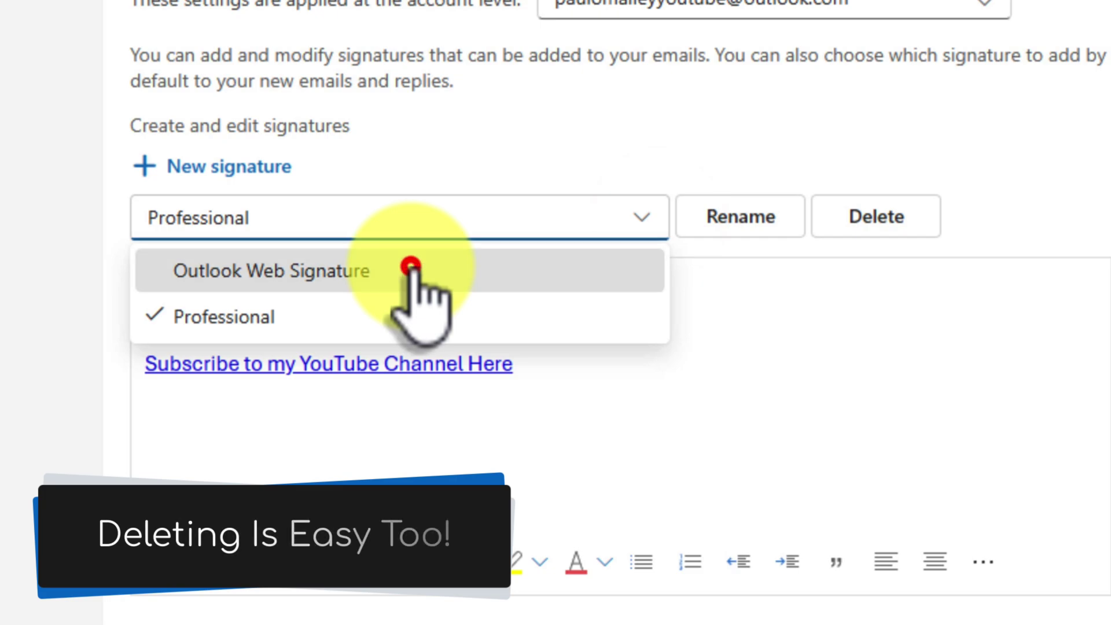
click(915, 220)
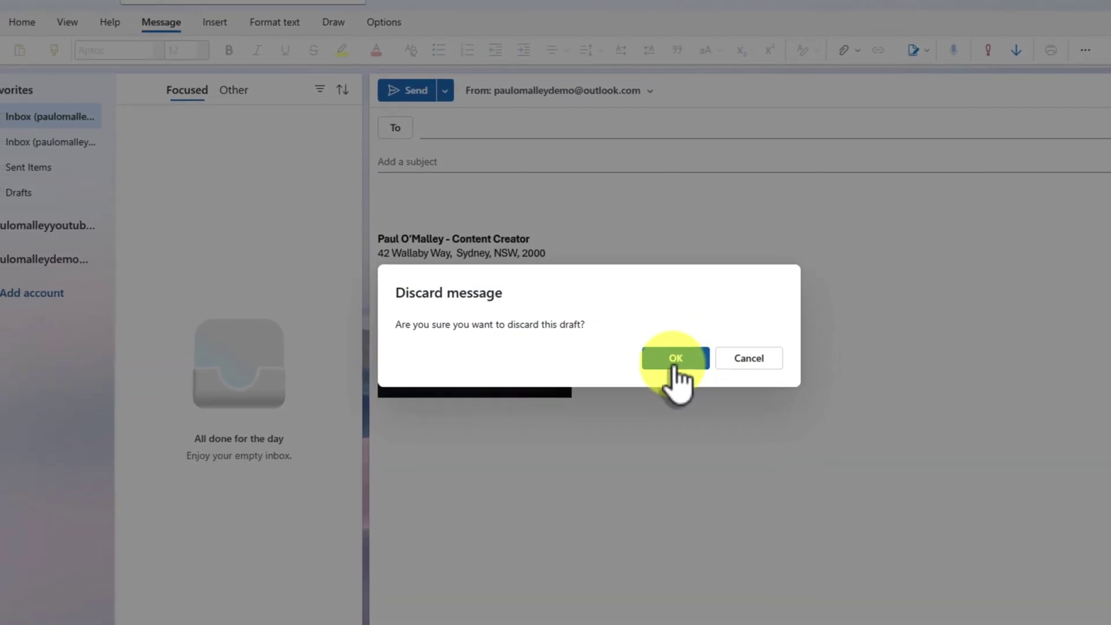
- Confirm discarding the unsent draft email and minimize the mail window
click(700, 374)
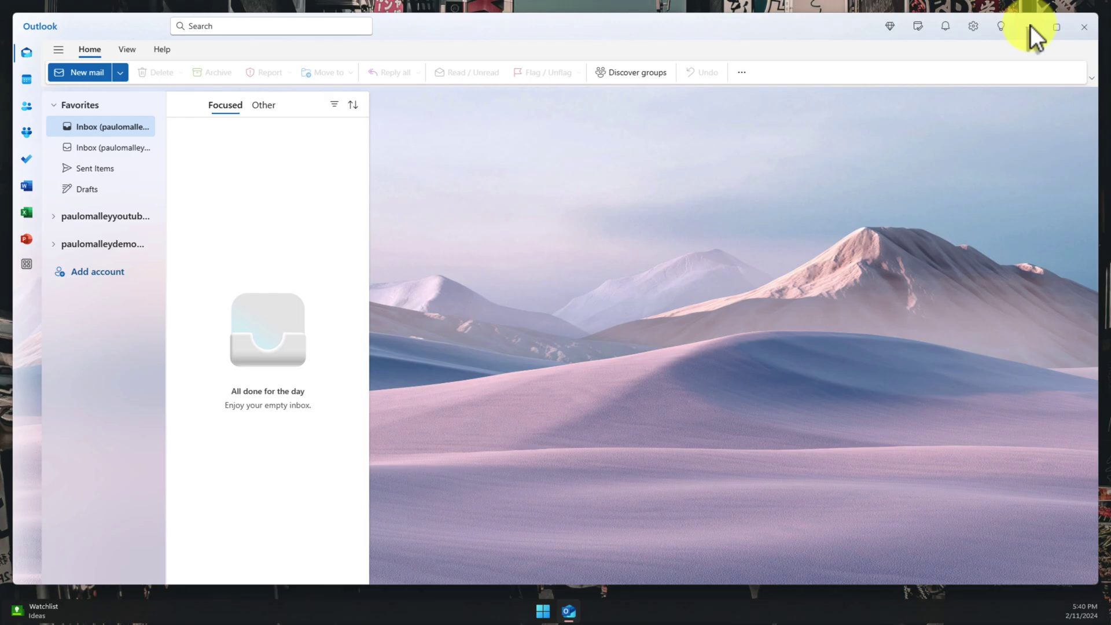
click(1029, 25)
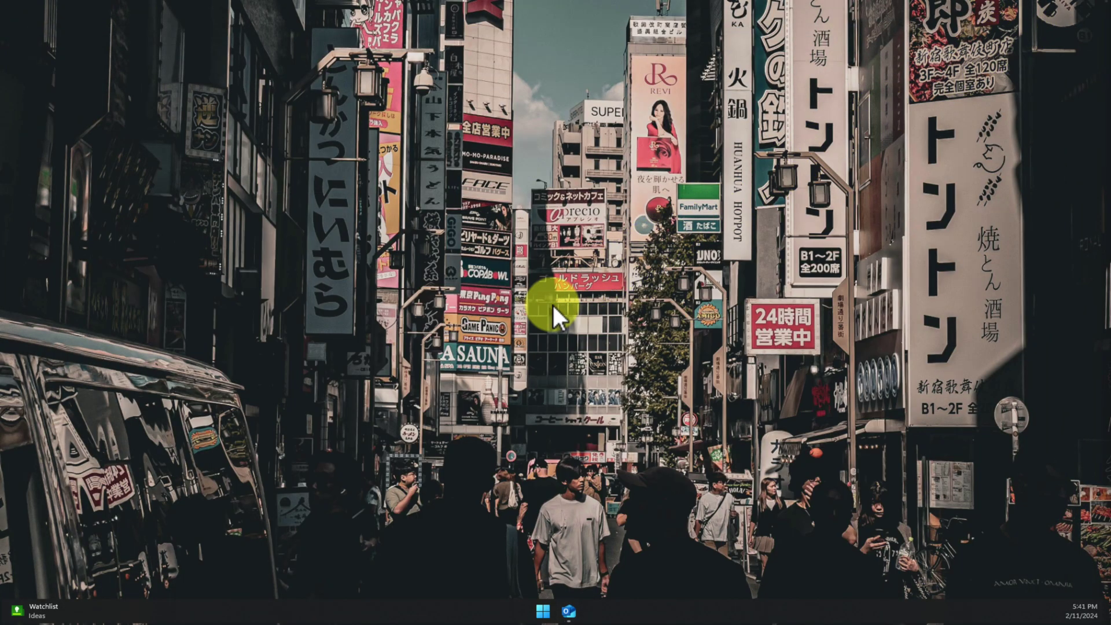